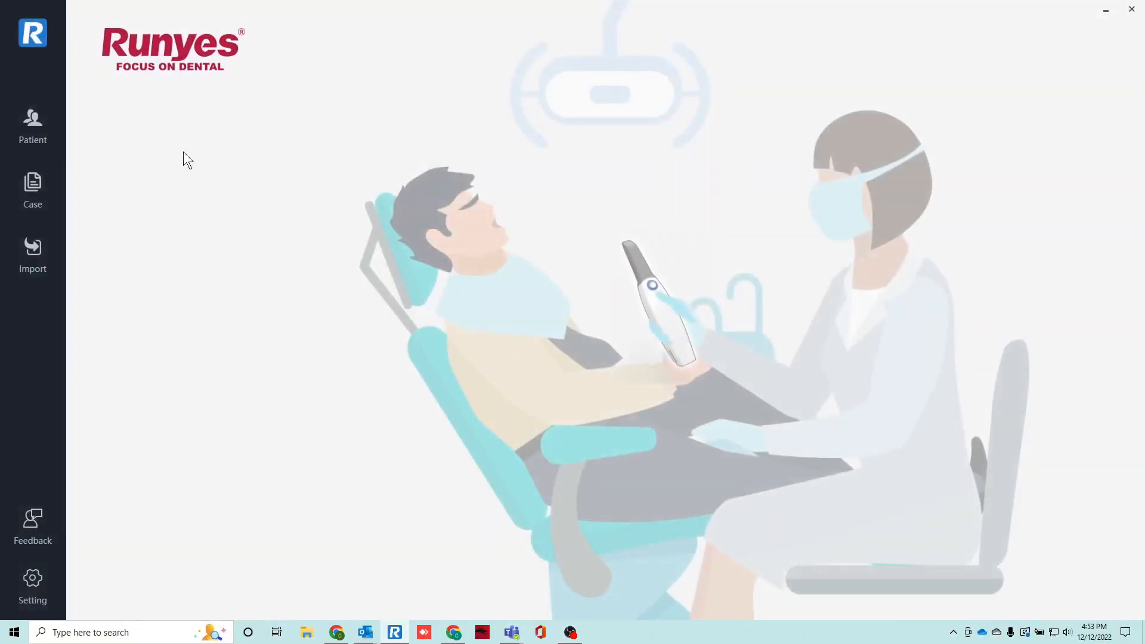
Start a new patient record, enter the patient's full name and set the gender to Female.
left_click(41, 138)
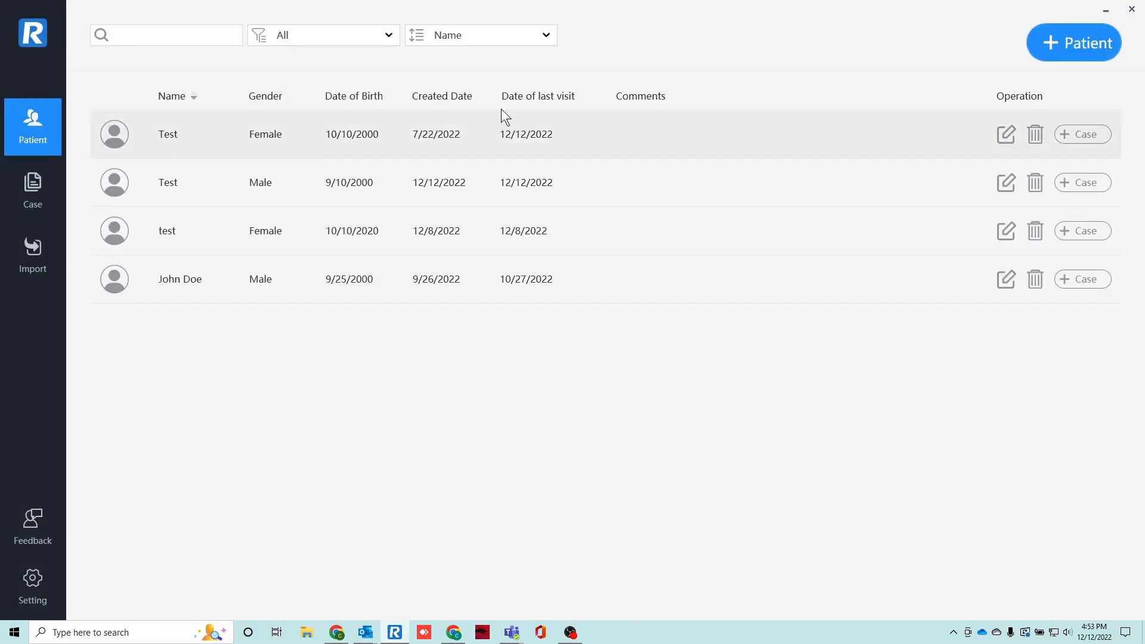
left_click(1076, 45)
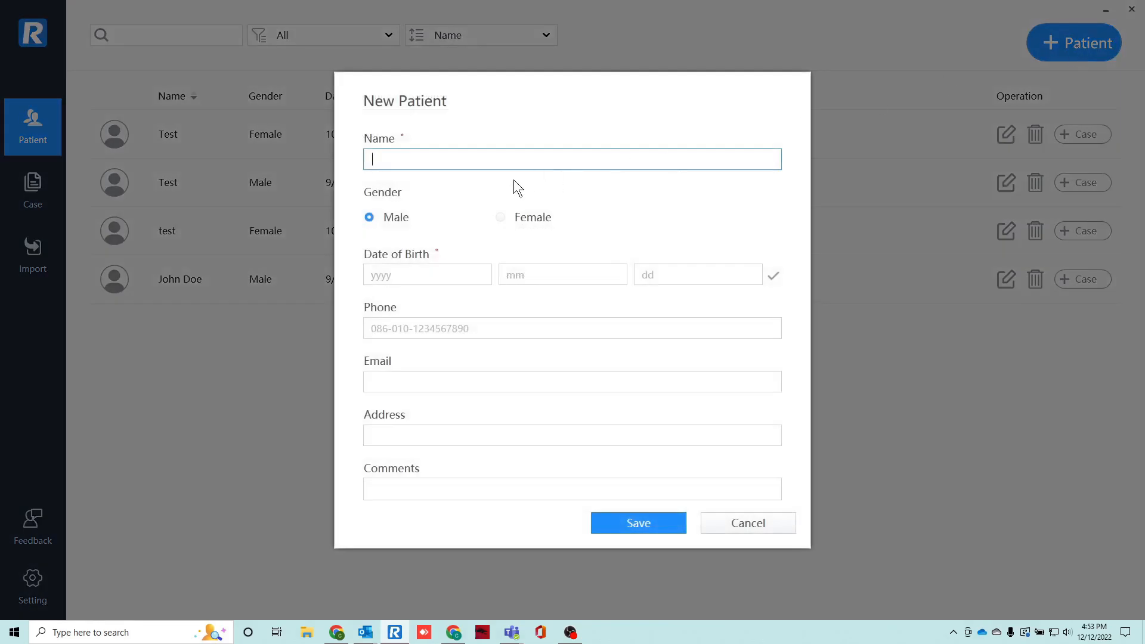
type("Doe")
type(", jame")
key("BackSpace")
key("BackSpace")
key("BackSpace")
key("BackSpace")
type("Jane")
left_click(520, 216)
Enter the patient's date of birth and save the new patient record.
left_click(428, 271)
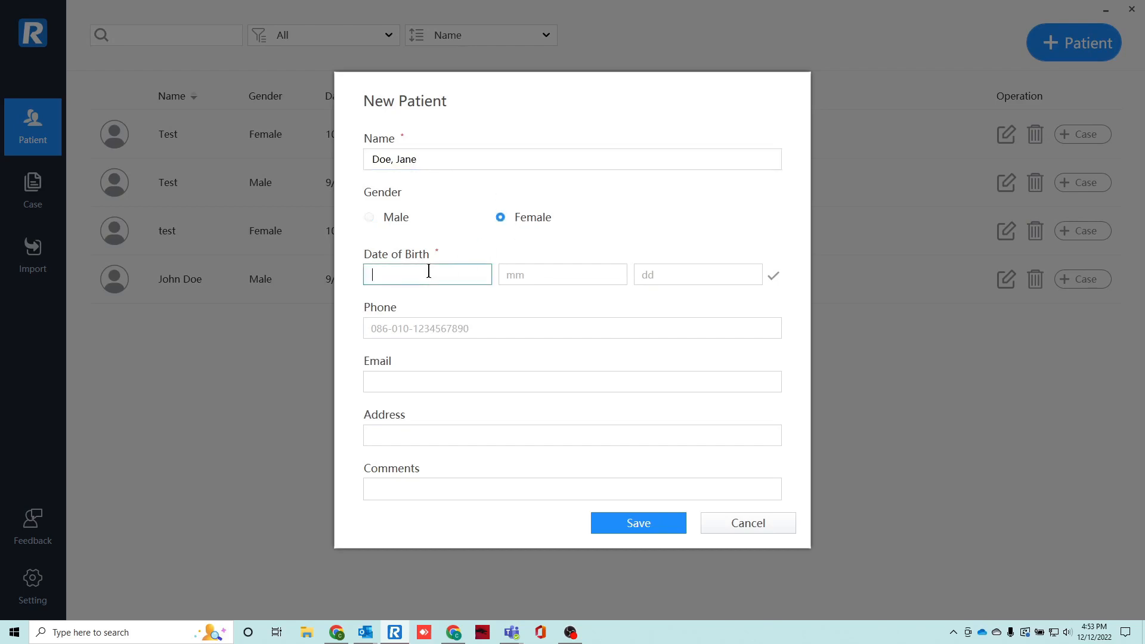
type("2000")
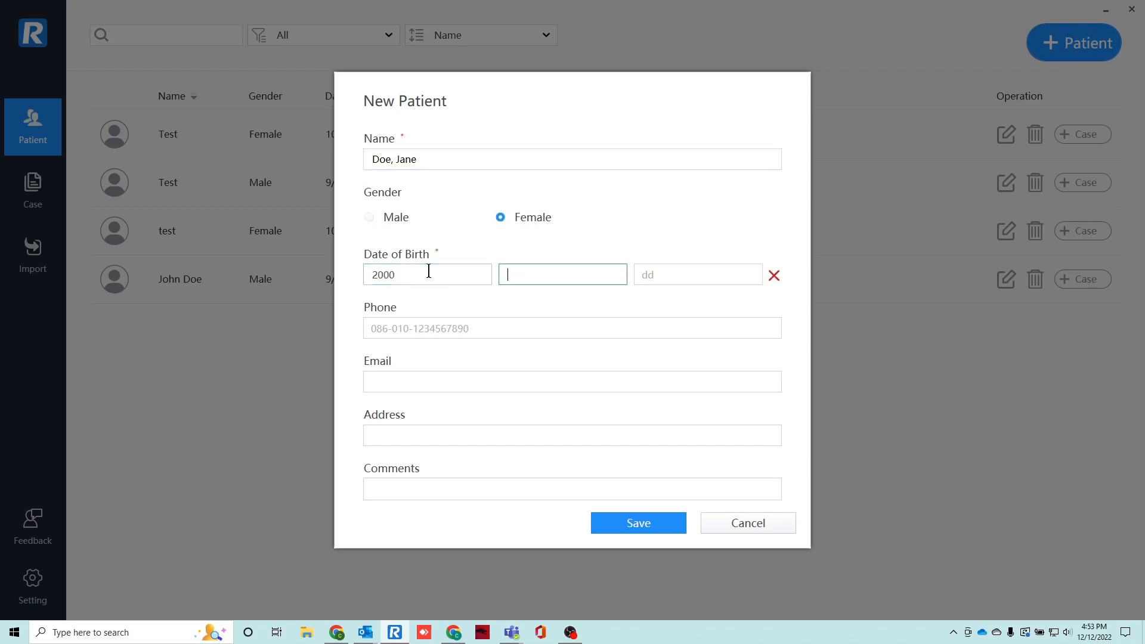
type("0101")
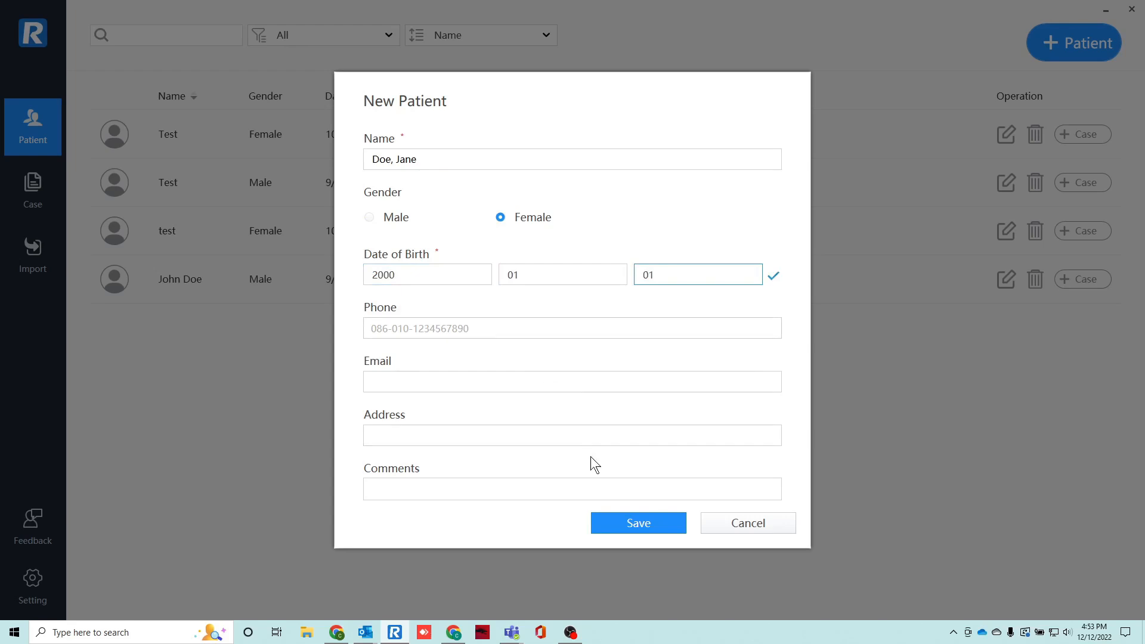
left_click(649, 524)
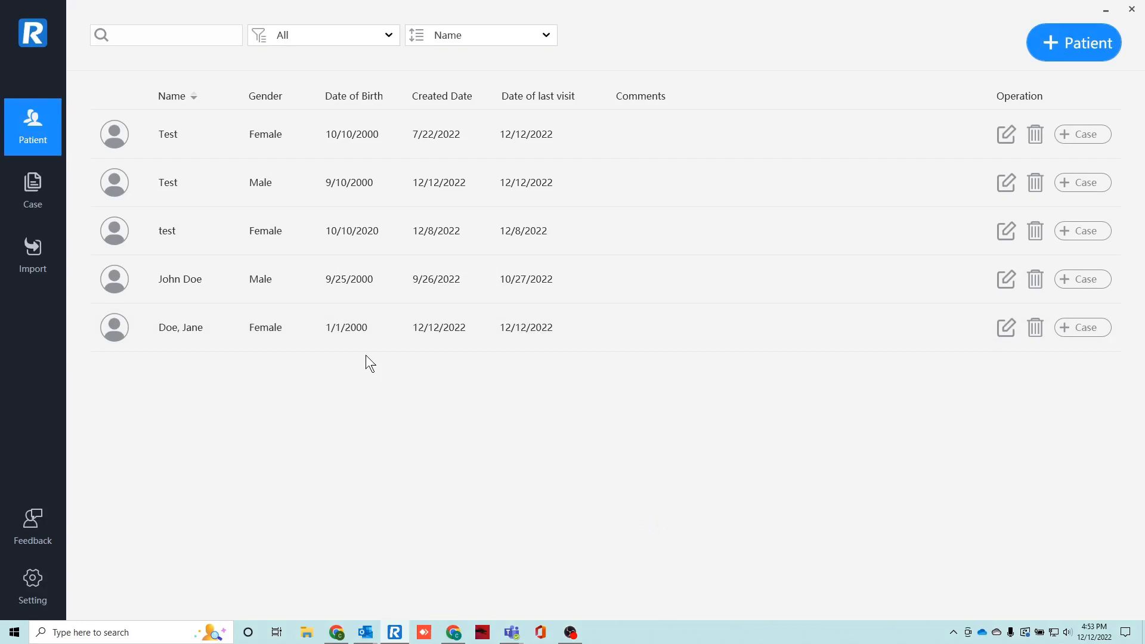
Create a case for the newly added patient with the scan type Restoration.
left_click(1078, 331)
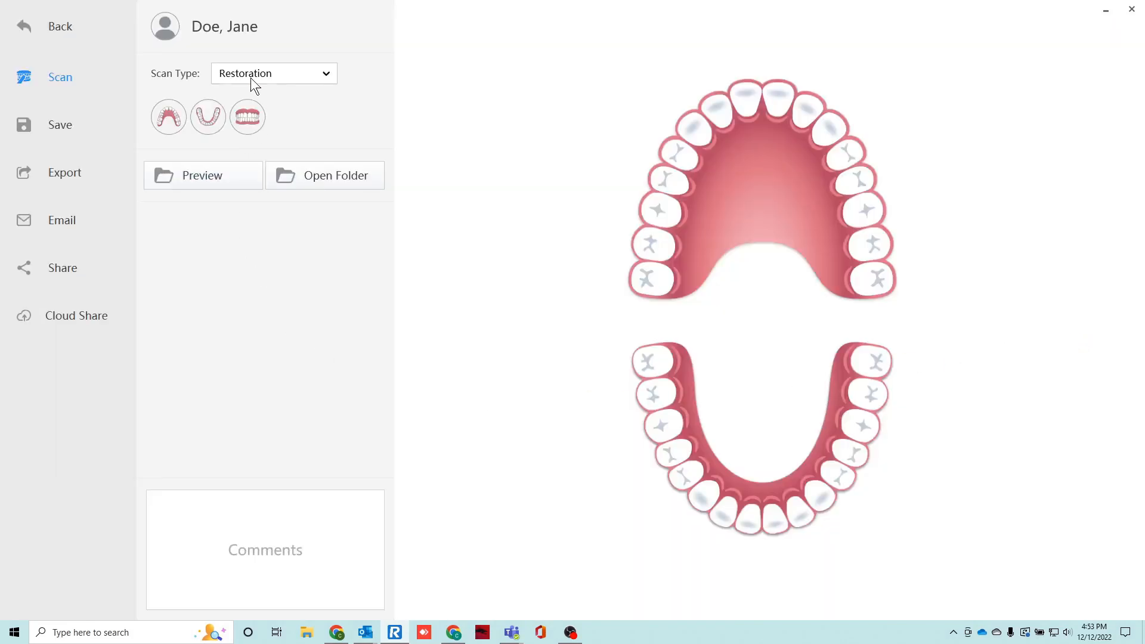
left_click(325, 74)
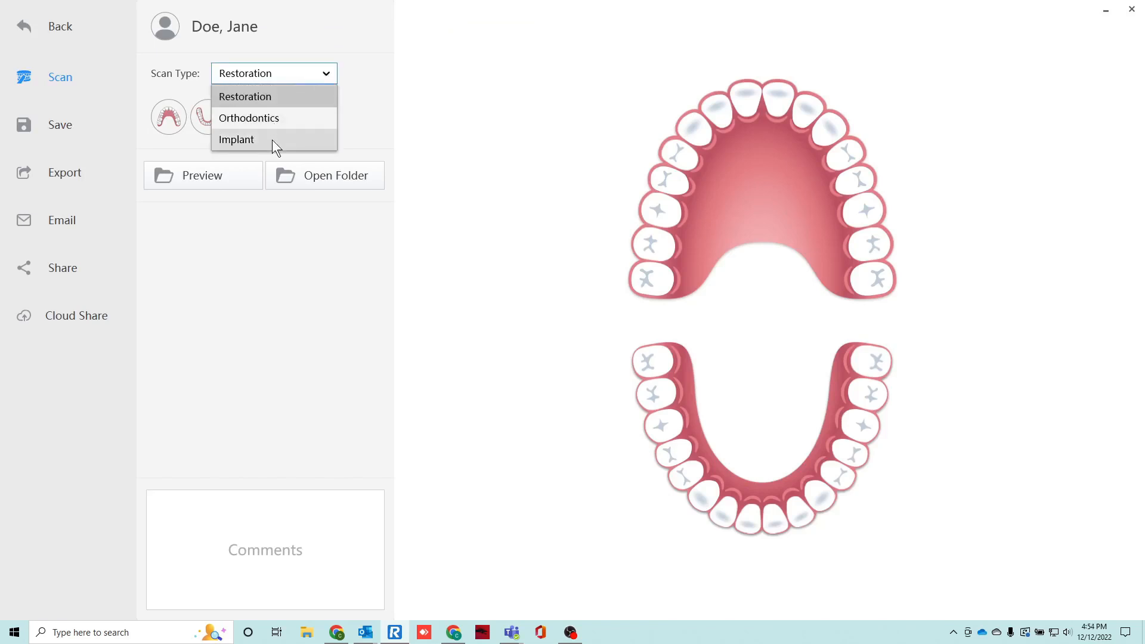
left_click(294, 101)
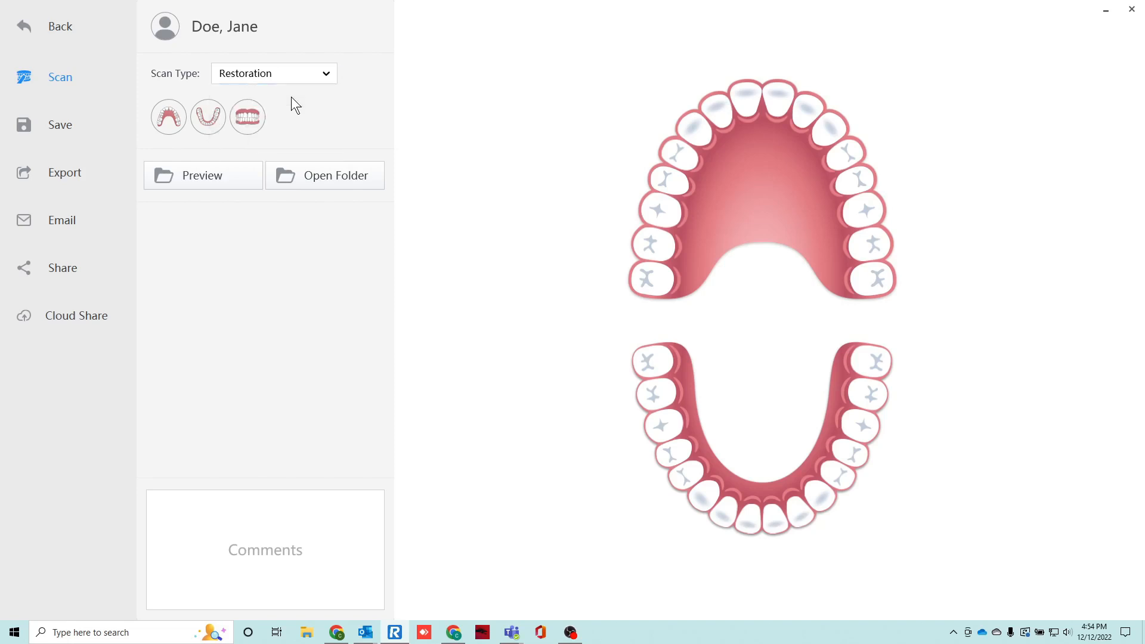
Define tooth 3 as a Crowns/Copings anatomic crown in Zirconia with shade A2 and save it.
left_click(656, 209)
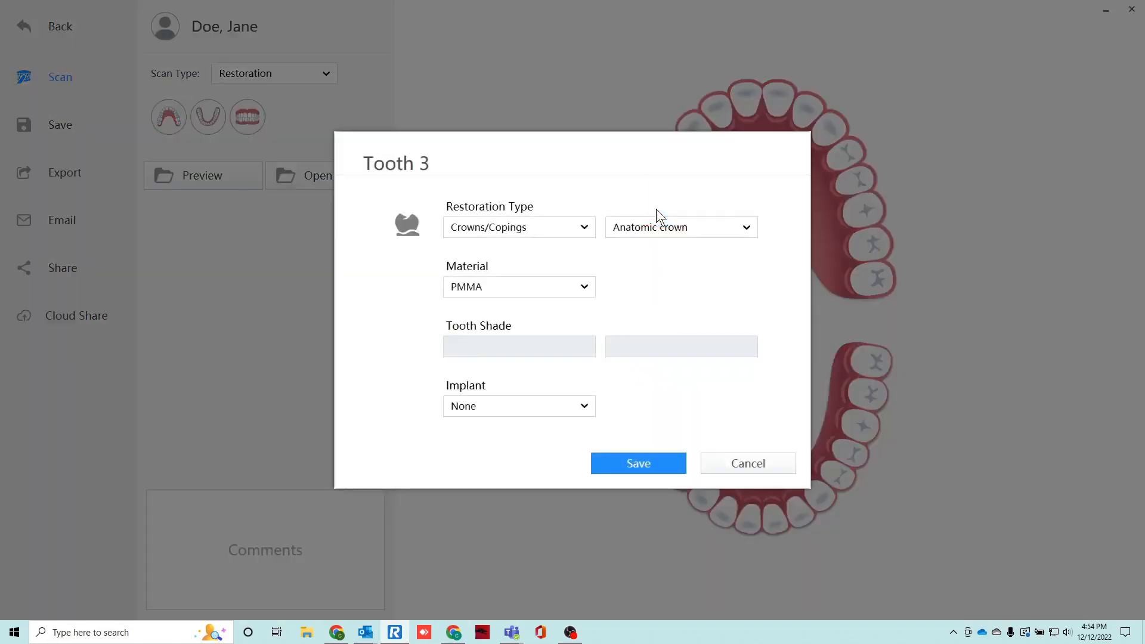
left_click(583, 228)
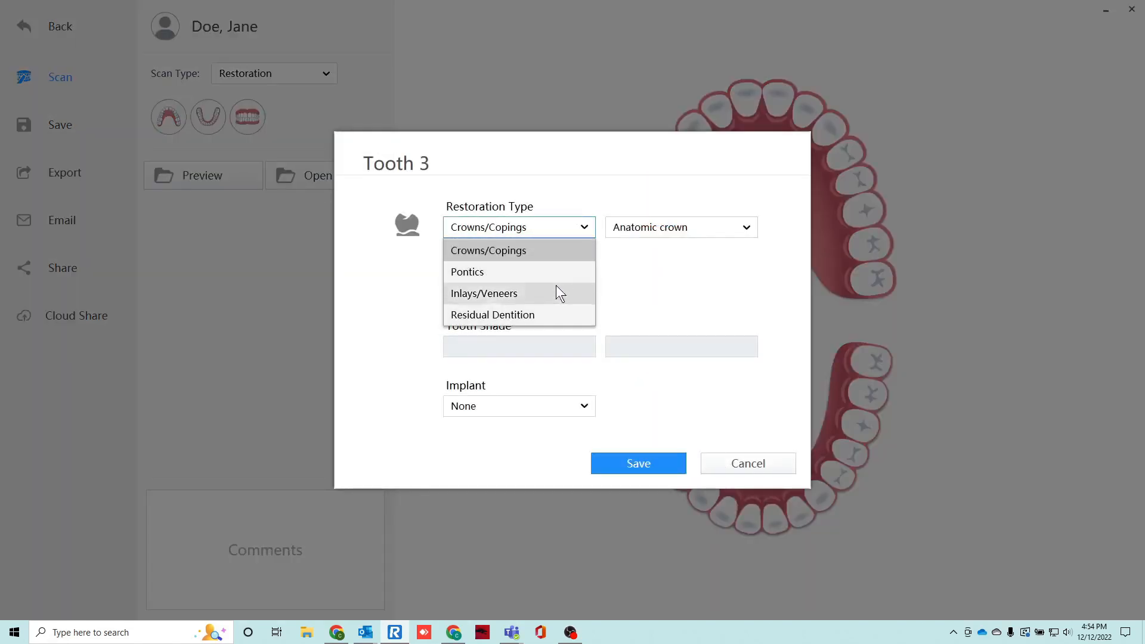
left_click(556, 249)
left_click(582, 287)
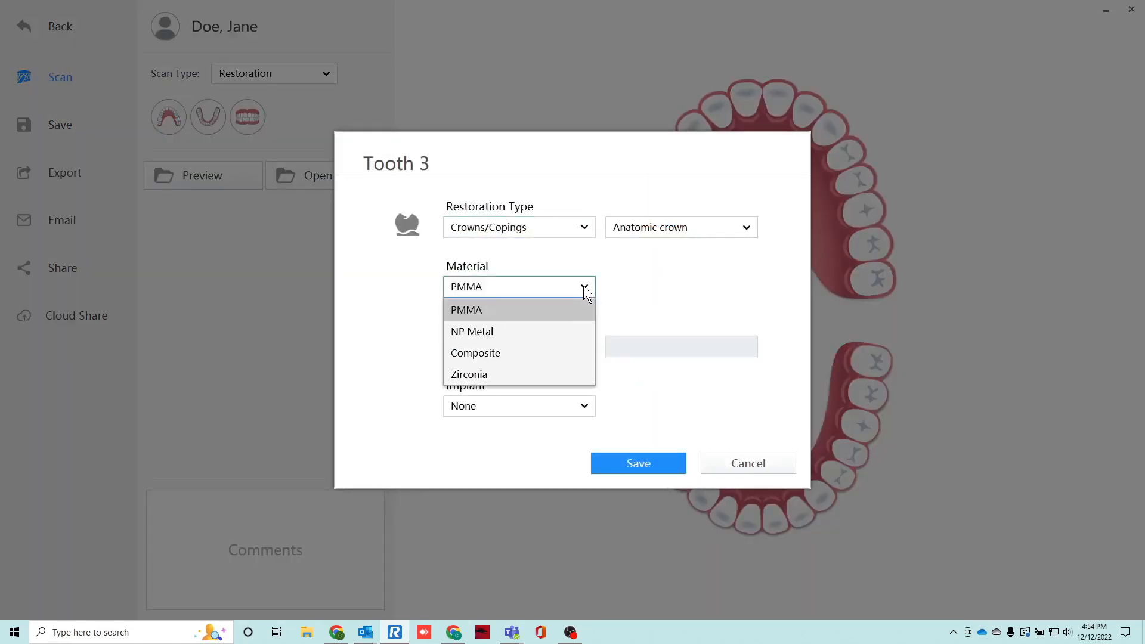
left_click(534, 370)
left_click(681, 352)
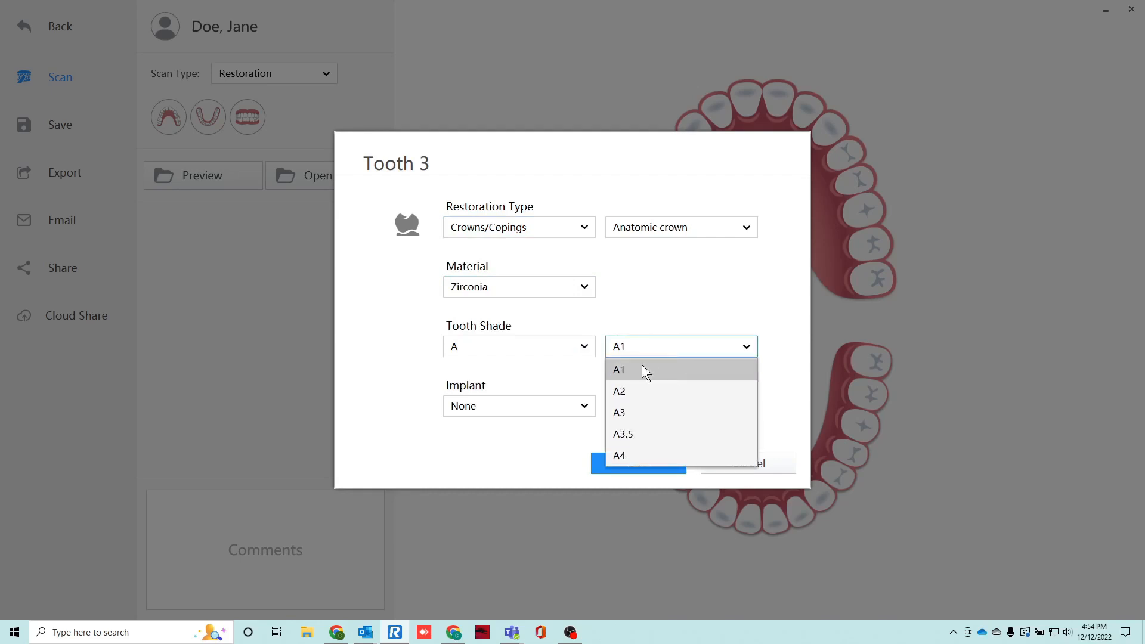
left_click(621, 392)
left_click(647, 465)
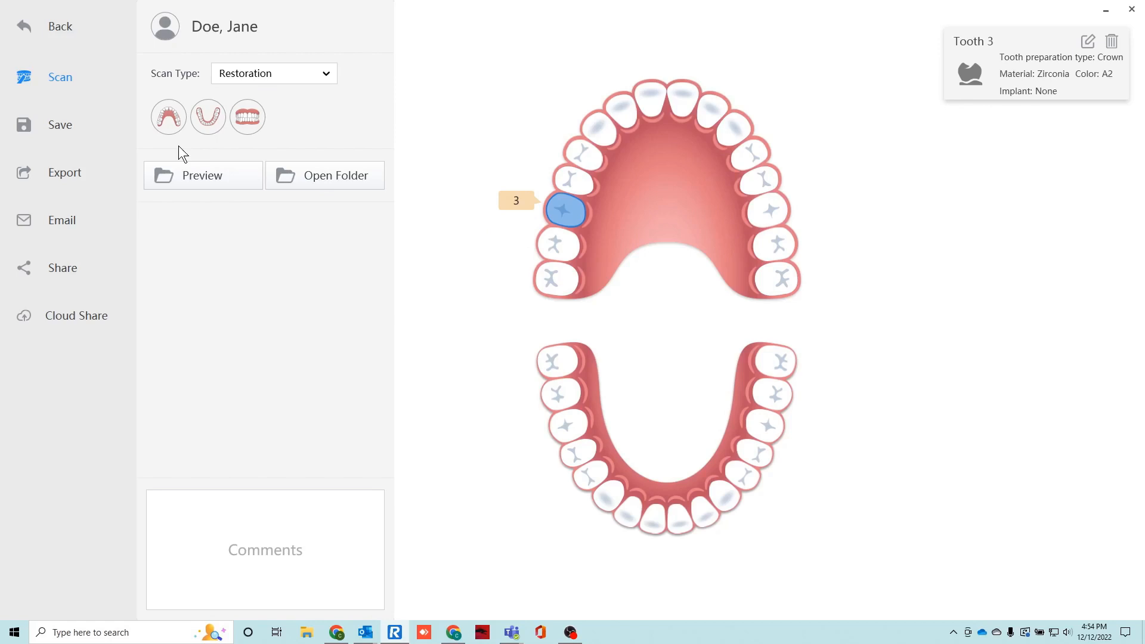
Start scanning the restoration case and capture the lower arch.
left_click(87, 84)
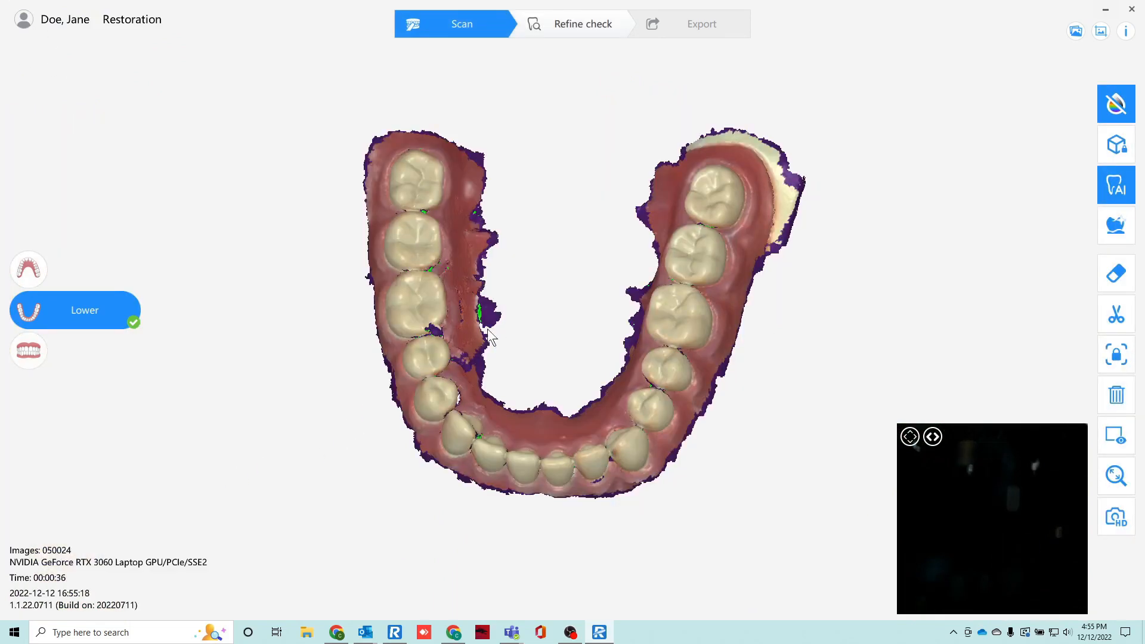
left_click_drag(224, 471, 322, 435)
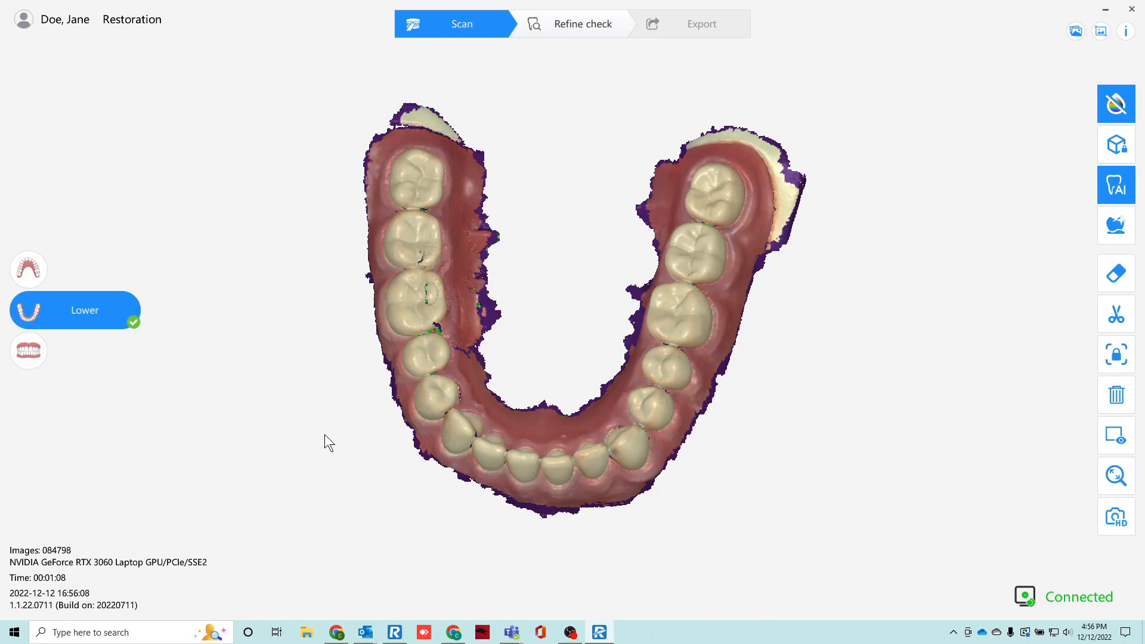
Scan the upper arch and inspect the prepared molar and its surroundings on the scan model.
left_click(32, 278)
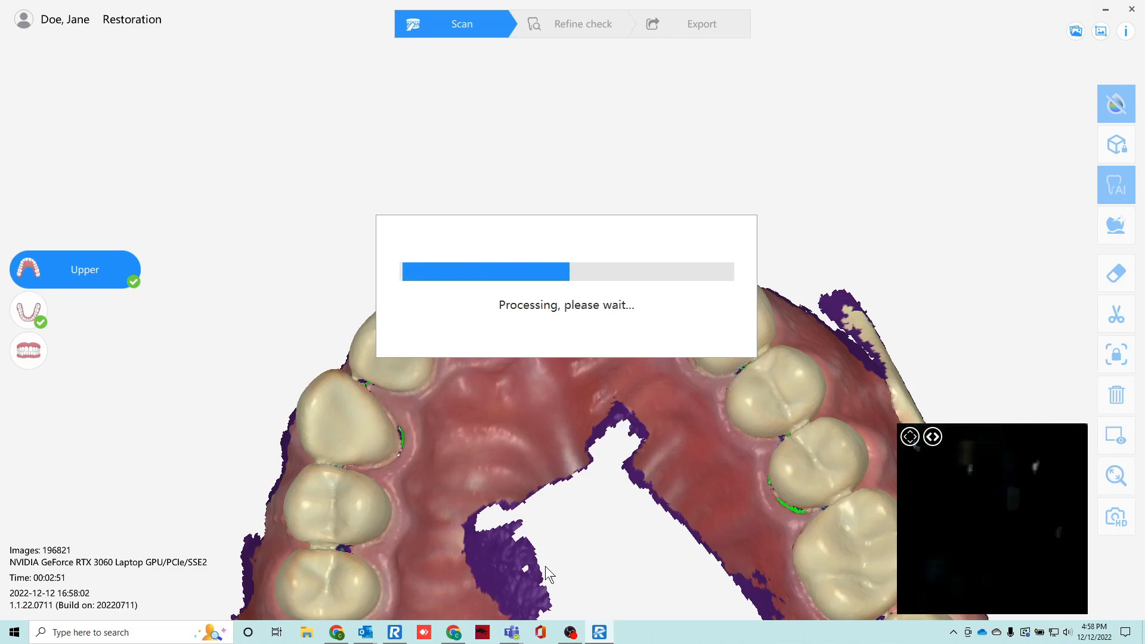
scroll(449, 364, "up", 5)
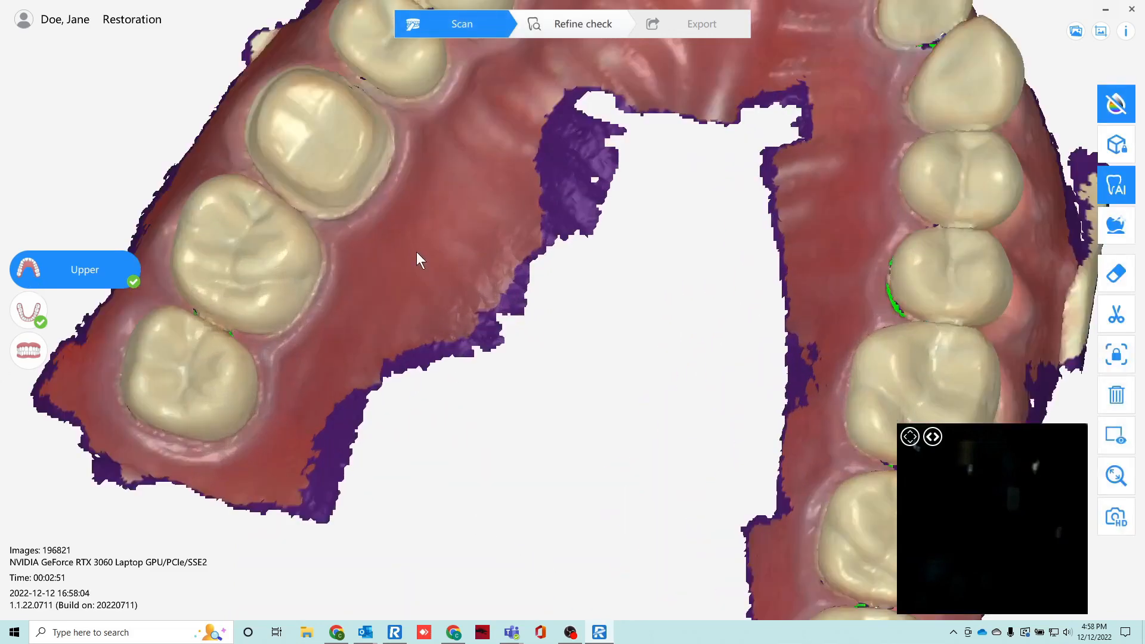
left_click_drag(416, 285, 499, 263)
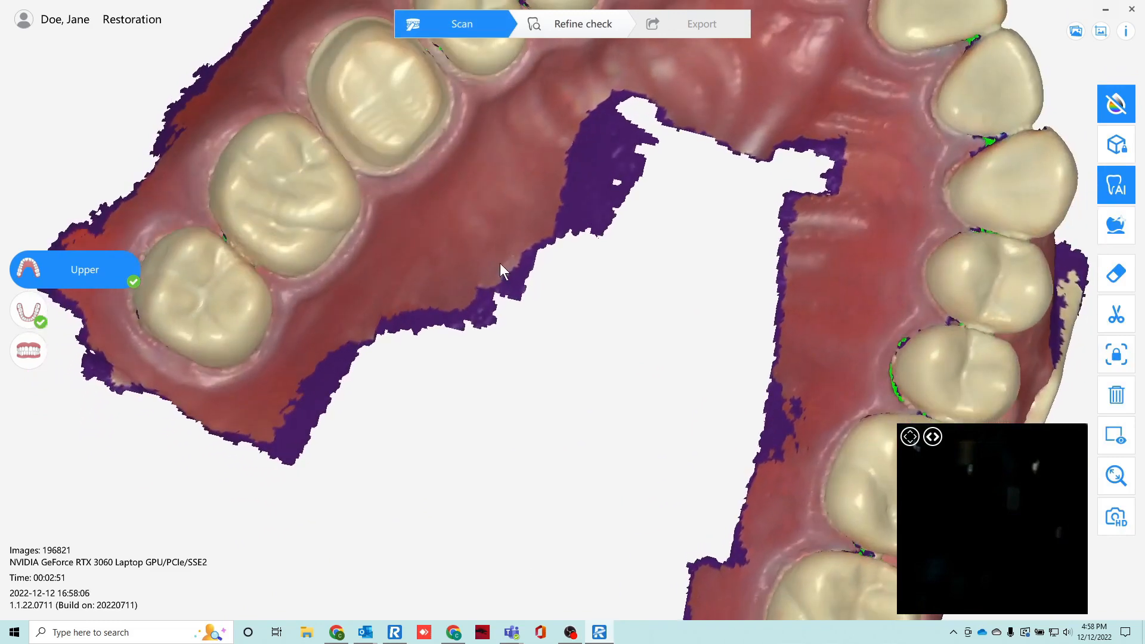
middle_click_drag(499, 244, 487, 388)
scroll(522, 384, "up", 2)
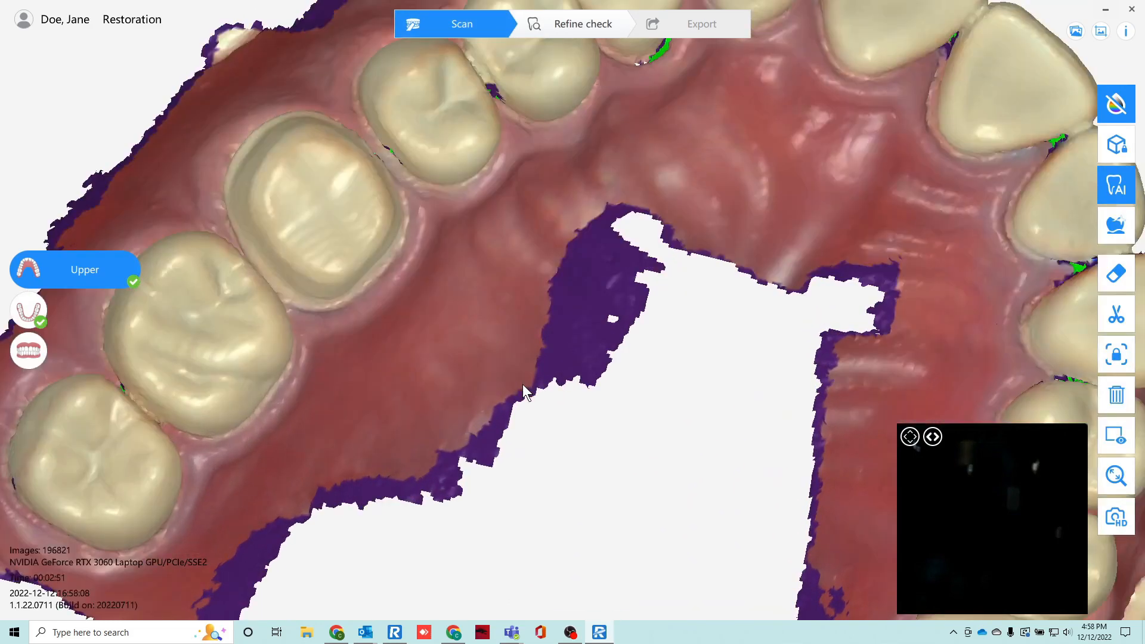
left_click_drag(522, 385, 447, 332)
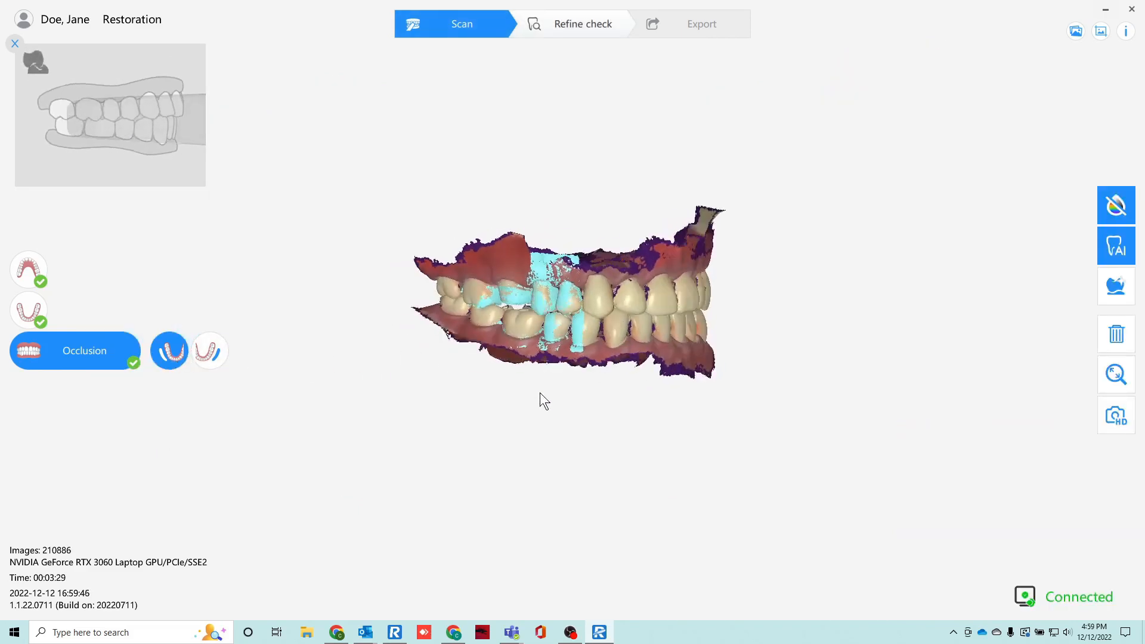
Capture the second side of the occlusion scan and proceed to the refine check of the aligned arches.
left_click(203, 351)
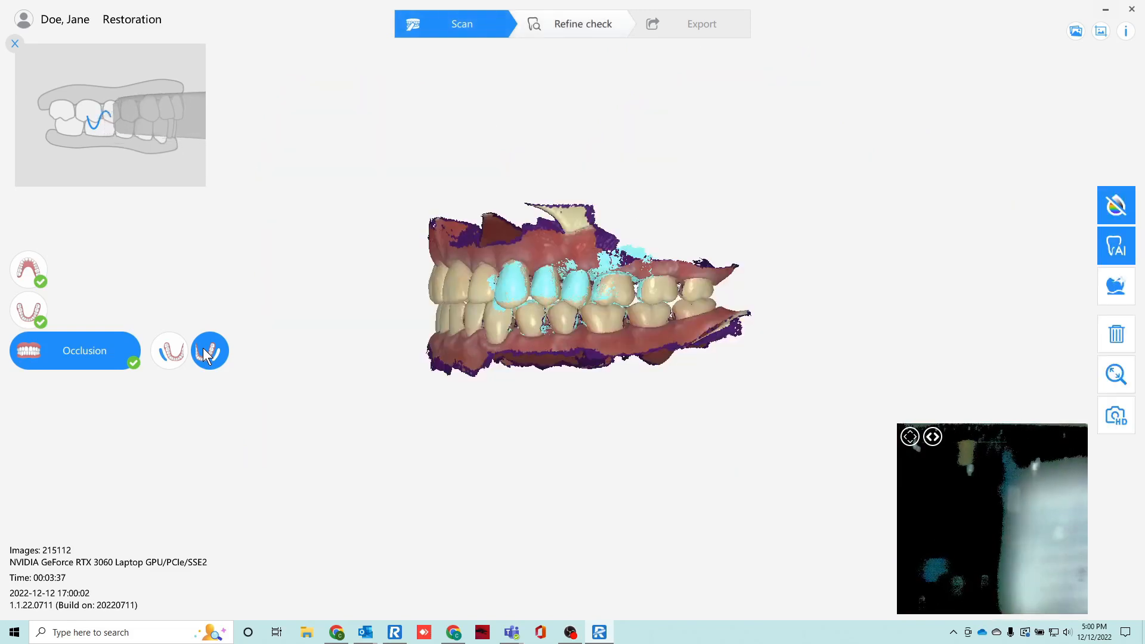
left_click(561, 27)
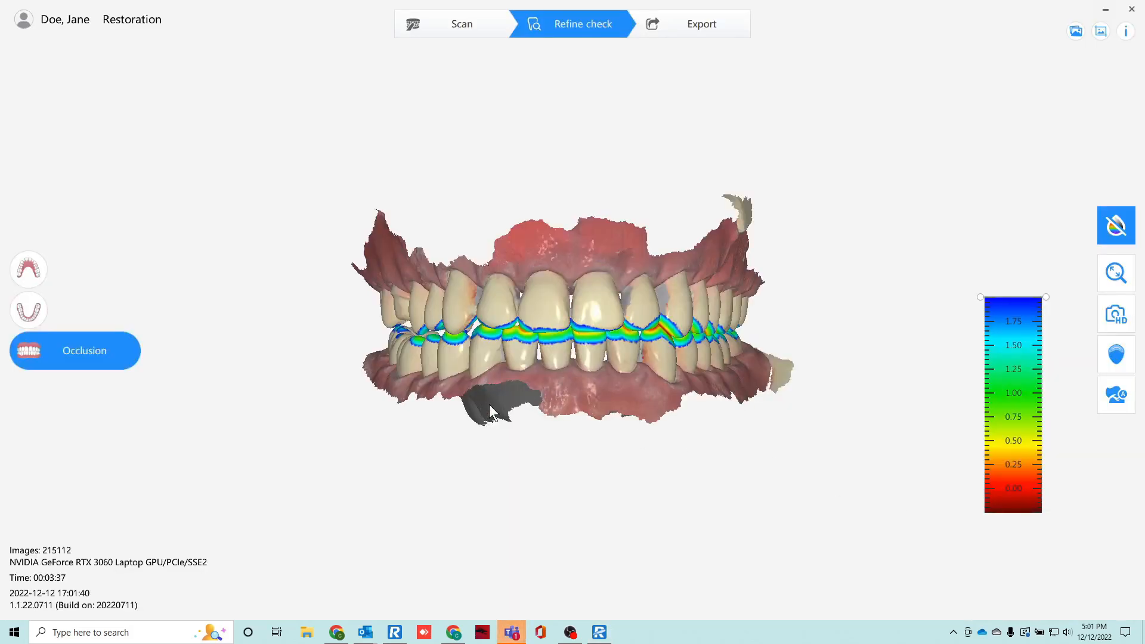
scroll(489, 406, "up", 4)
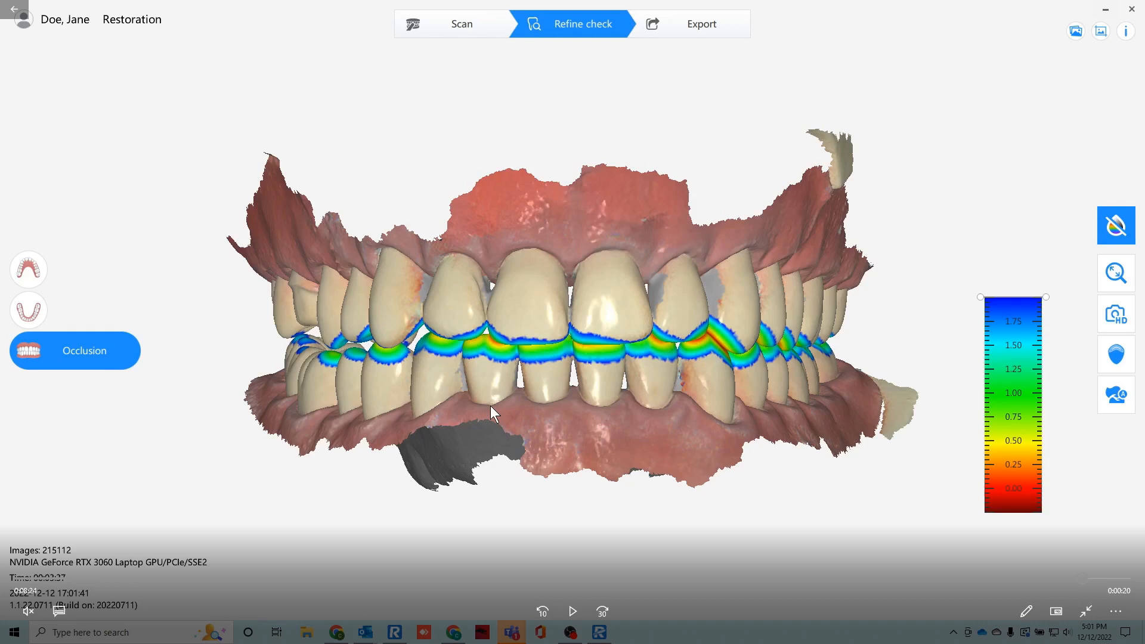
Open the Undercut check on the upper arch and examine the prepared tooth up close.
left_click(28, 269)
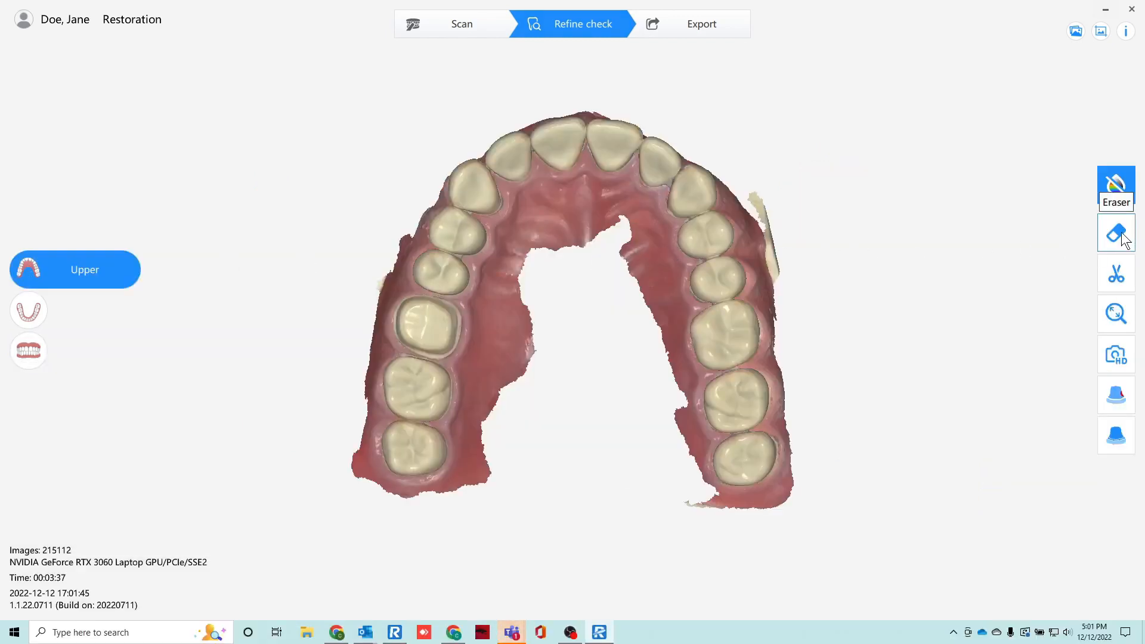
left_click(1117, 395)
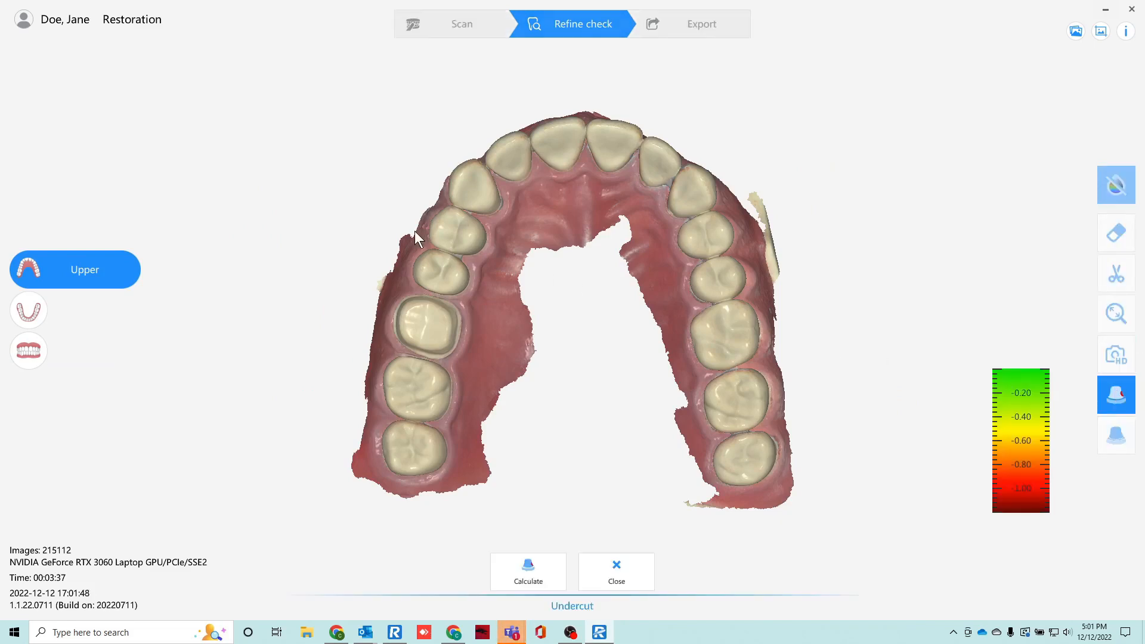
scroll(416, 232, "up", 3)
scroll(416, 232, "up", 2)
left_click_drag(291, 162, 824, 528)
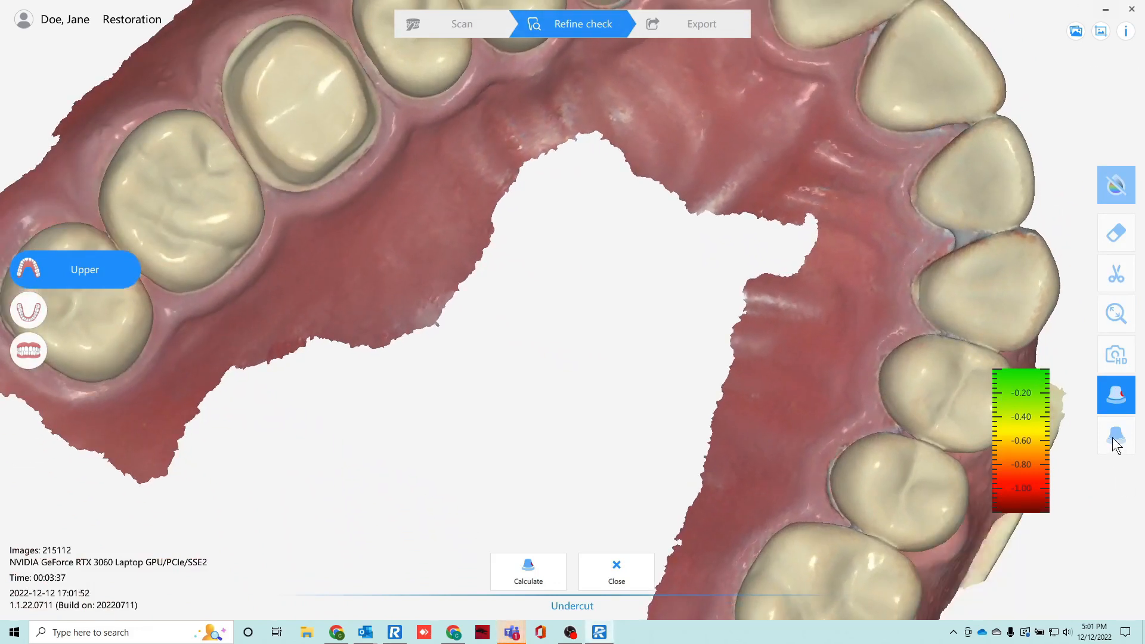
left_click_drag(378, 128, 681, 285)
scroll(678, 285, "up", 6)
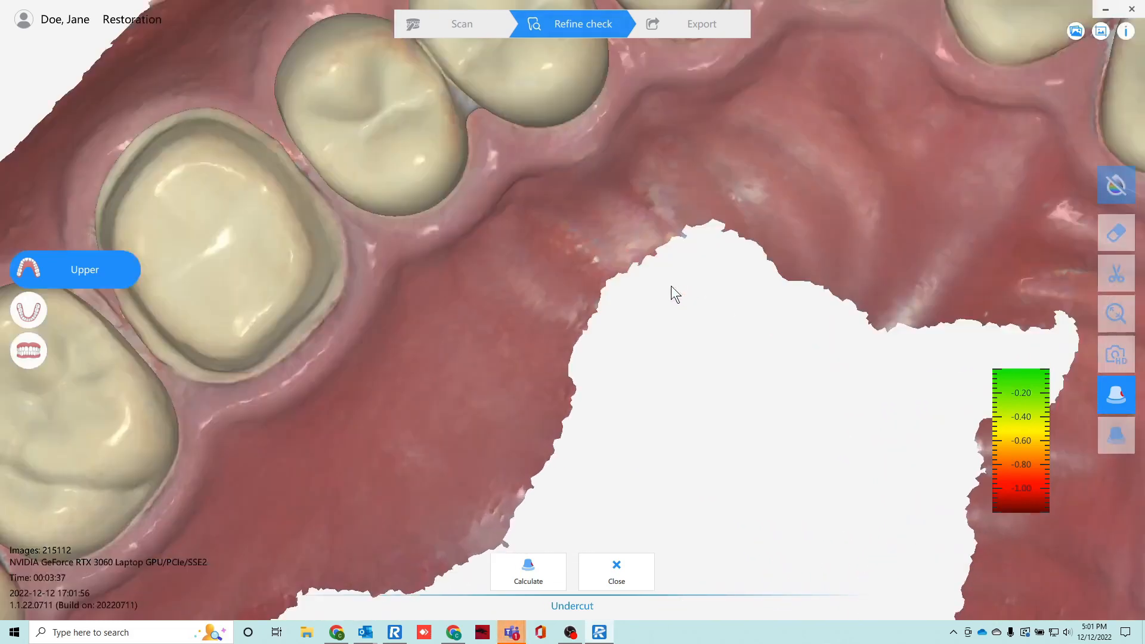
middle_click_drag(380, 129, 553, 178)
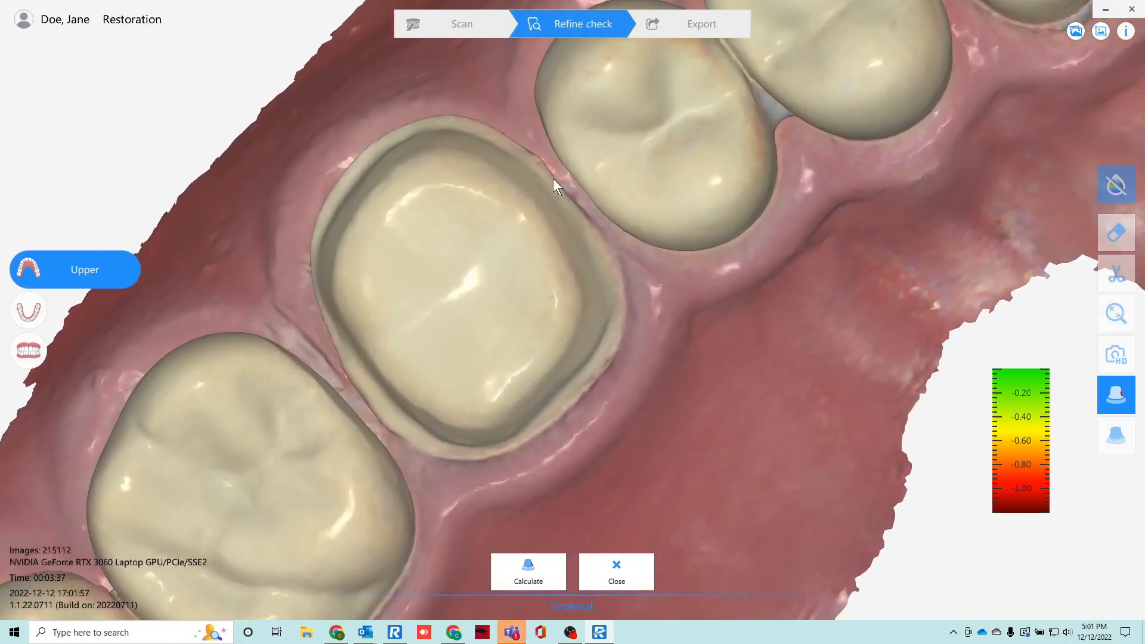
left_click_drag(553, 178, 749, 195)
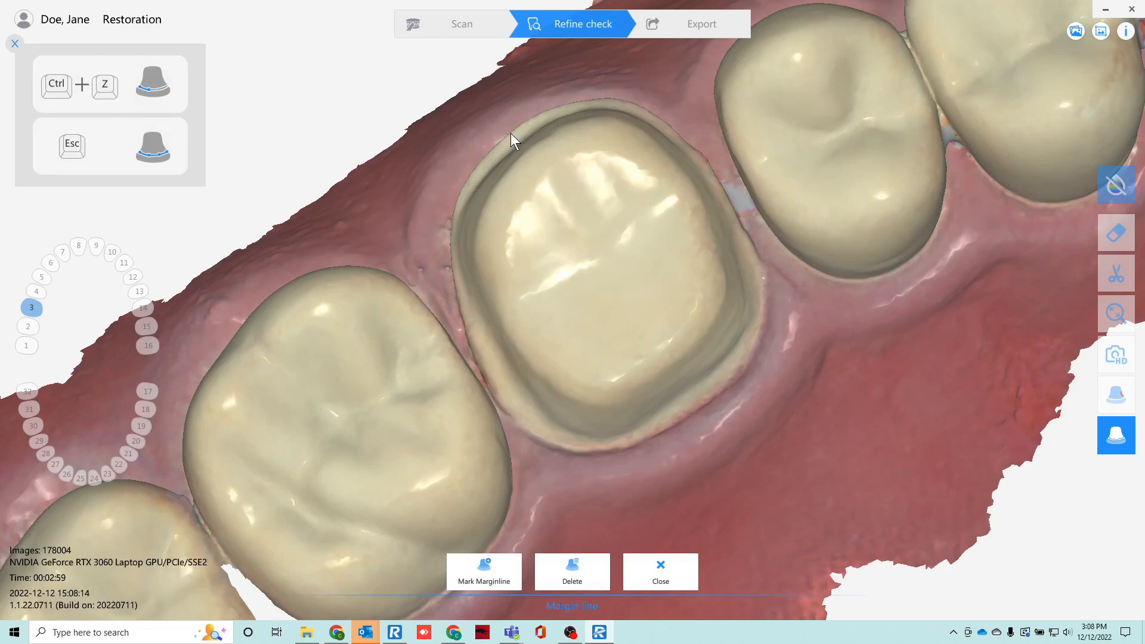
Mark the margin line of the tooth 3 preparation with control points all around its edge and close the loop.
left_click(488, 560)
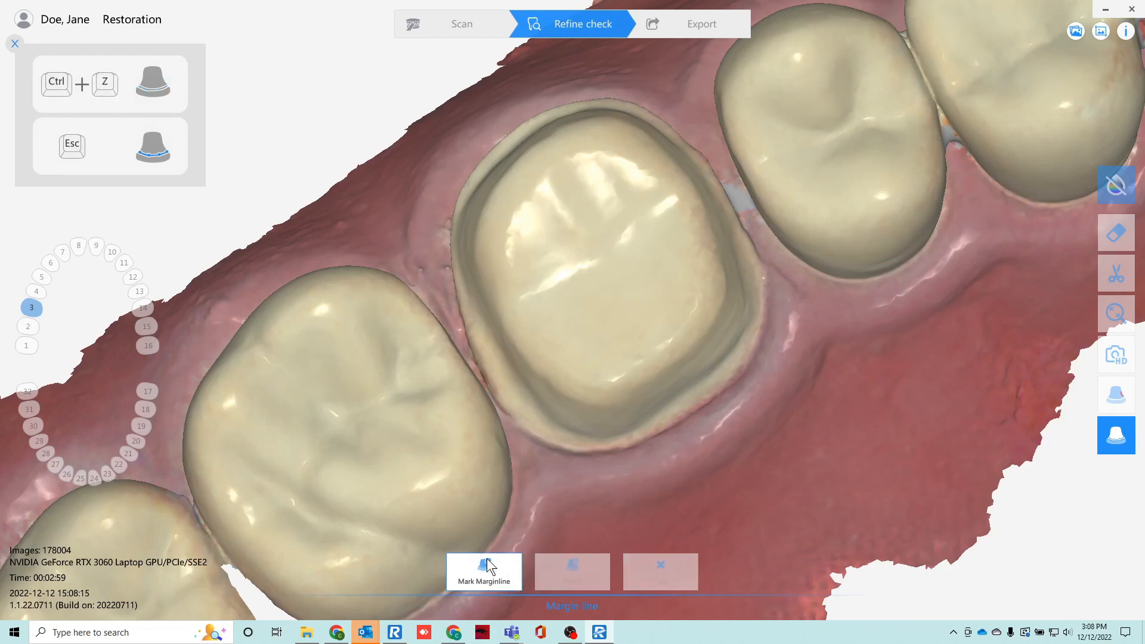
left_click(504, 138)
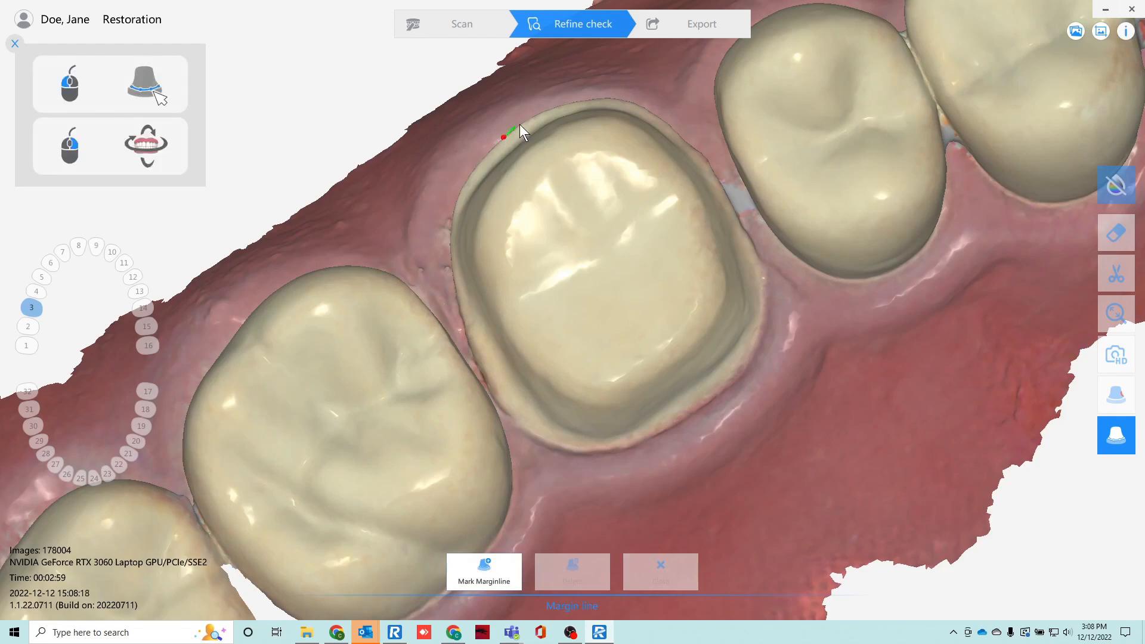
left_click(555, 110)
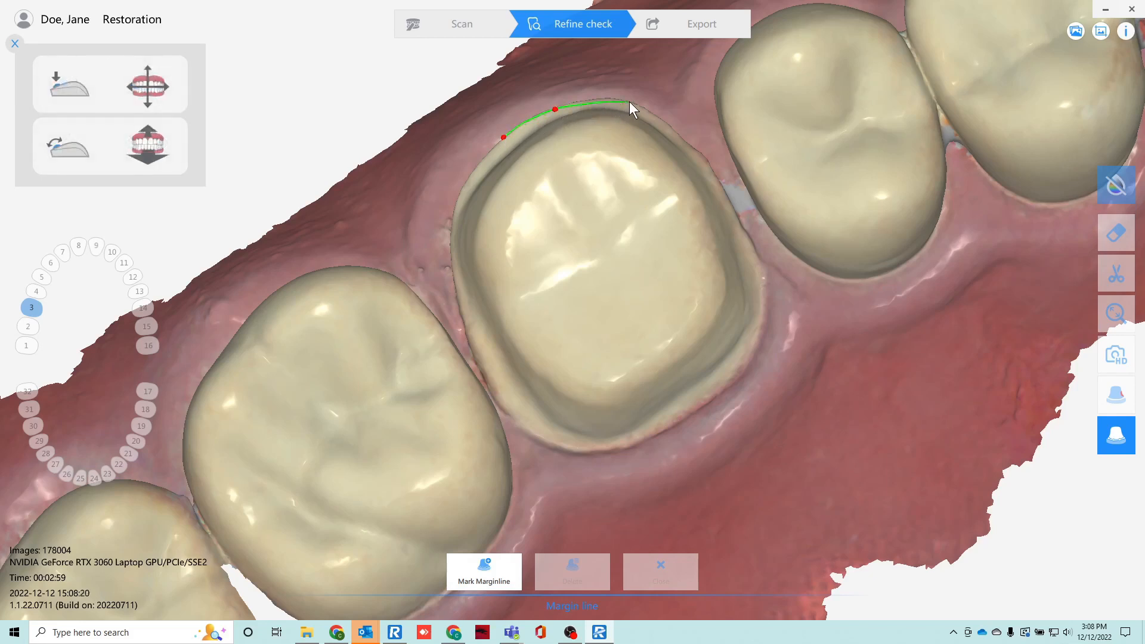
left_click(691, 148)
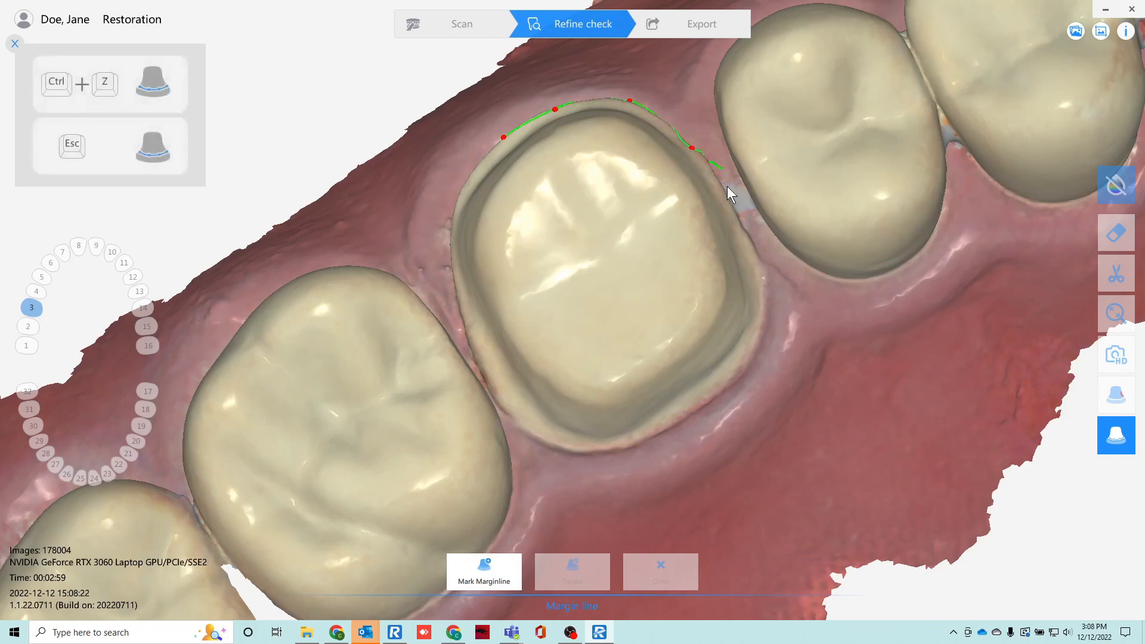
left_click(732, 212)
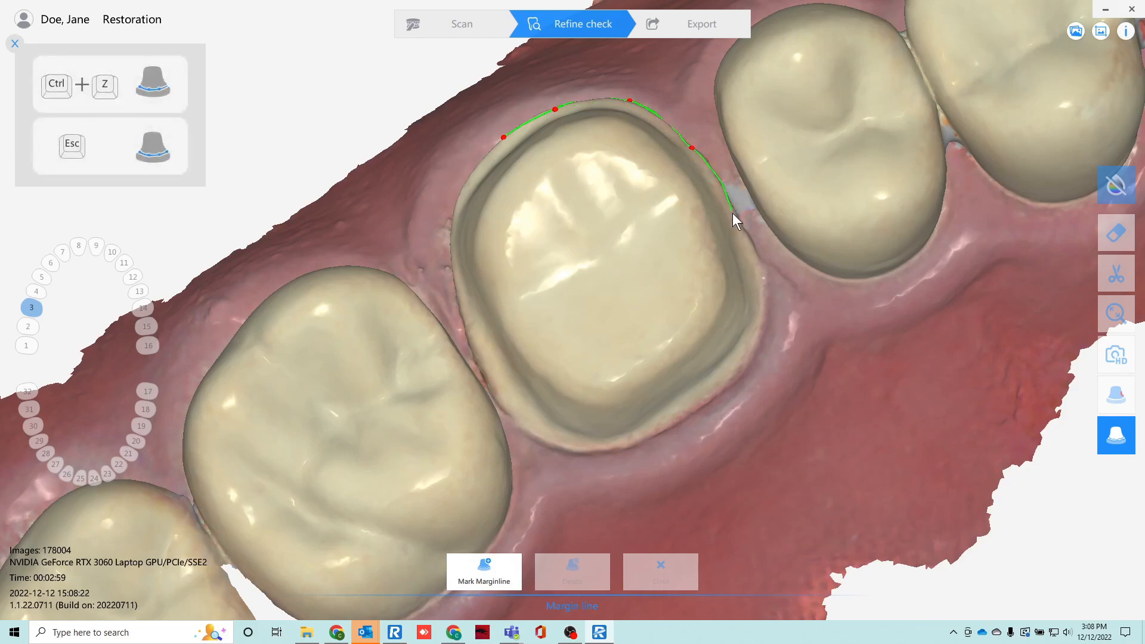
left_click(764, 272)
left_click(761, 321)
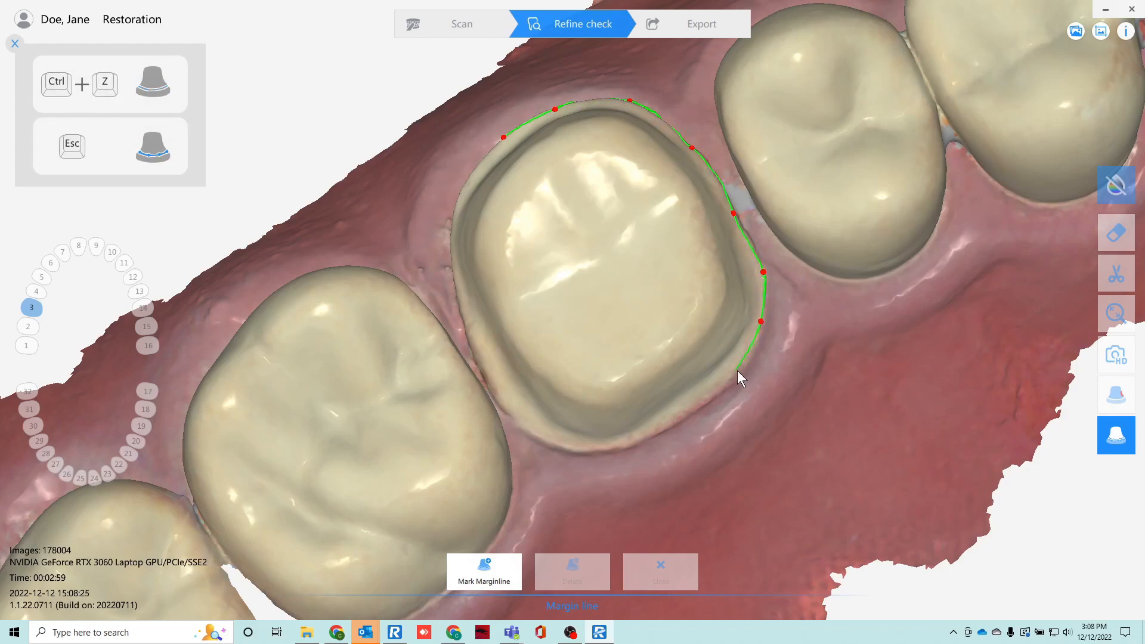
left_click(738, 371)
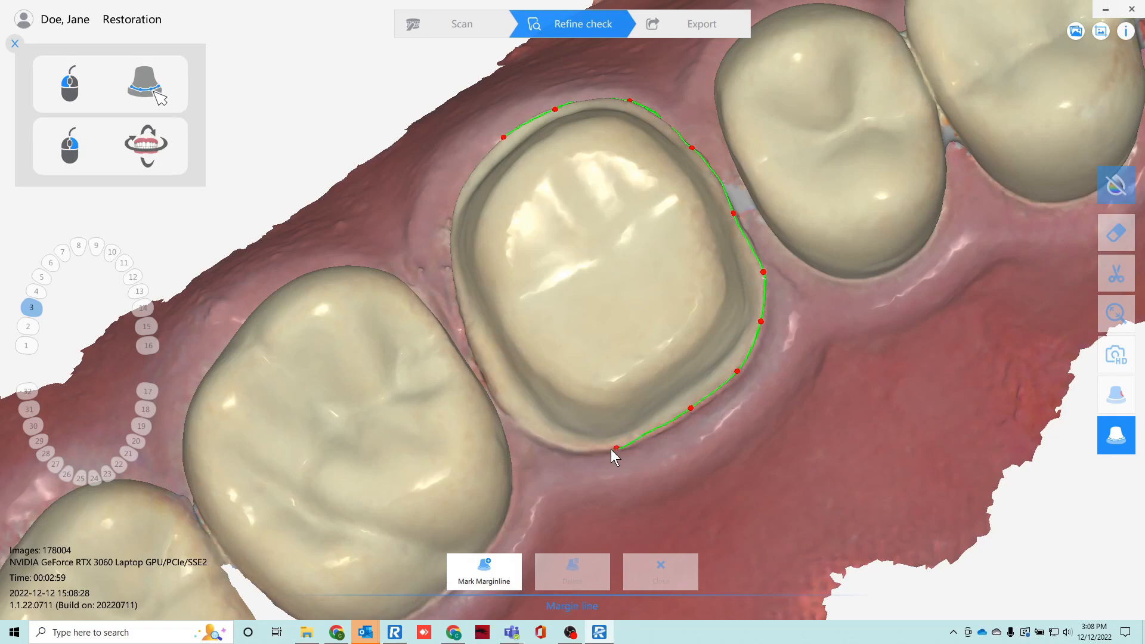
left_click(563, 449)
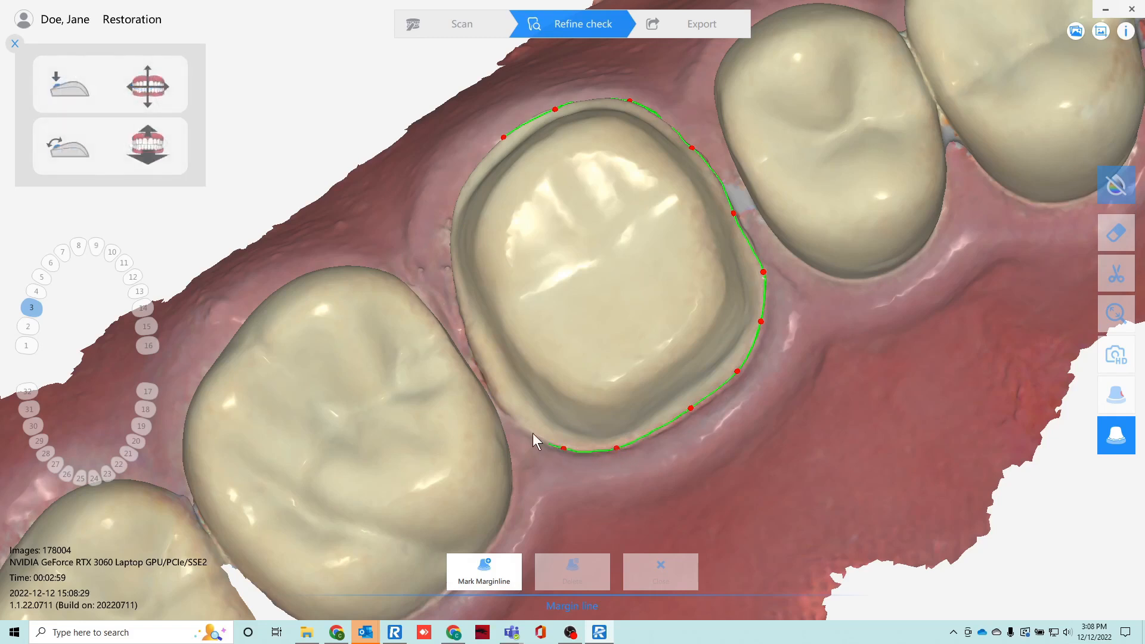
left_click(480, 361)
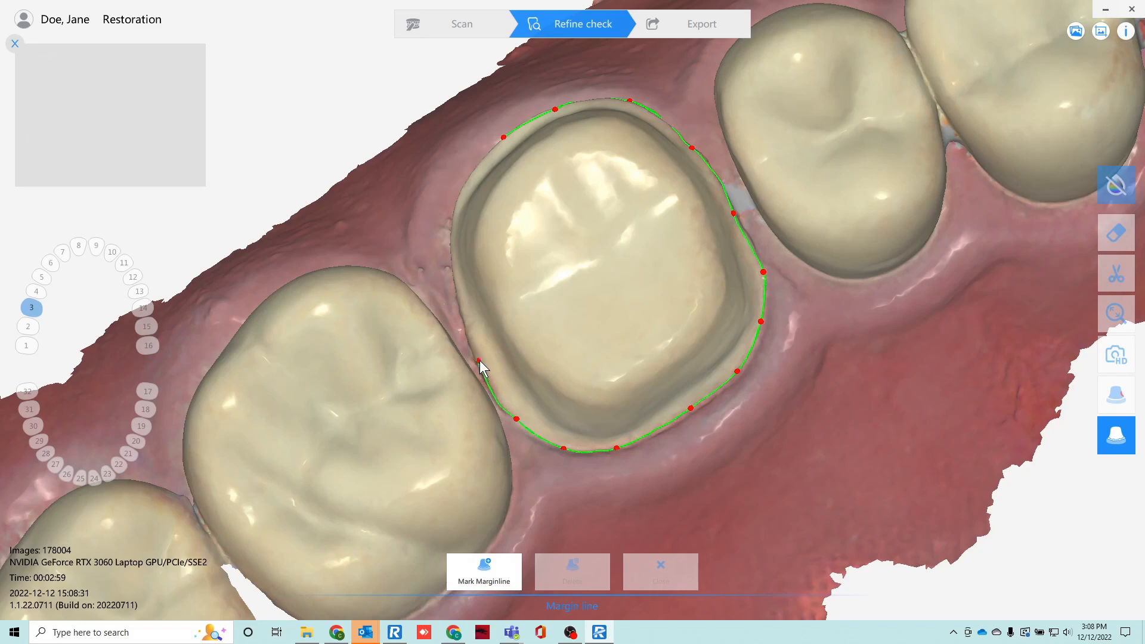
left_click(457, 283)
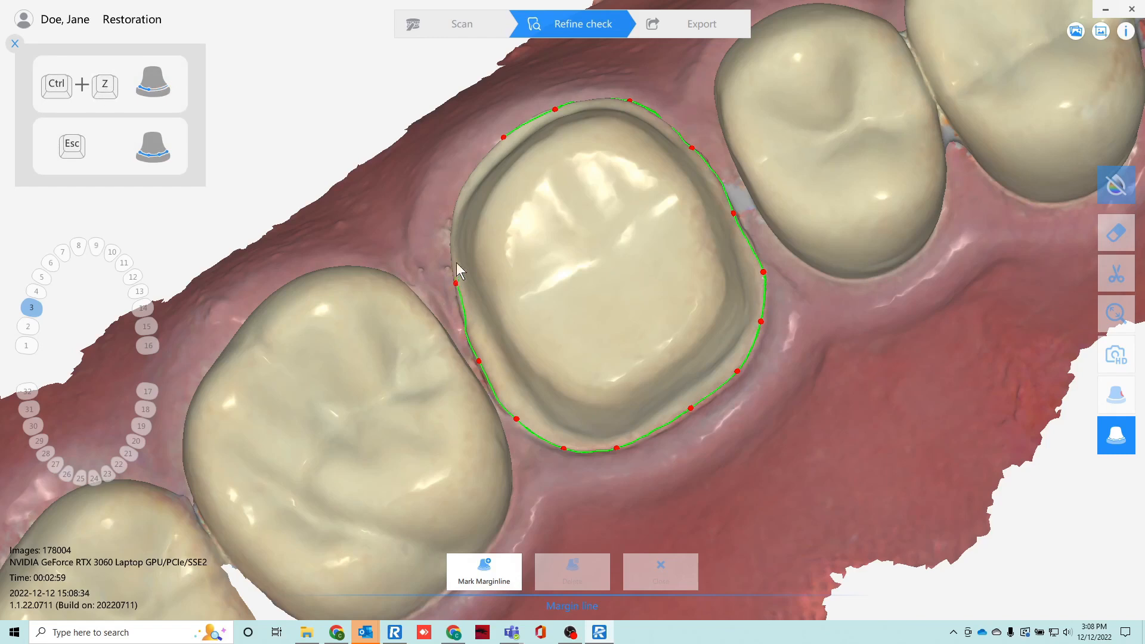
left_click(452, 226)
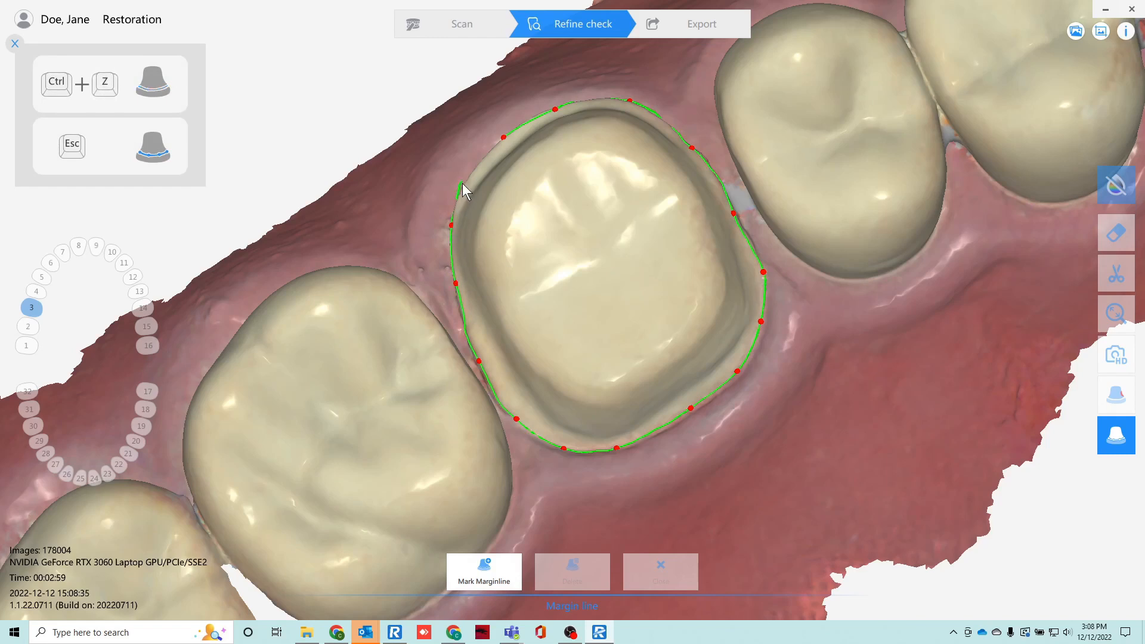
left_click(469, 180)
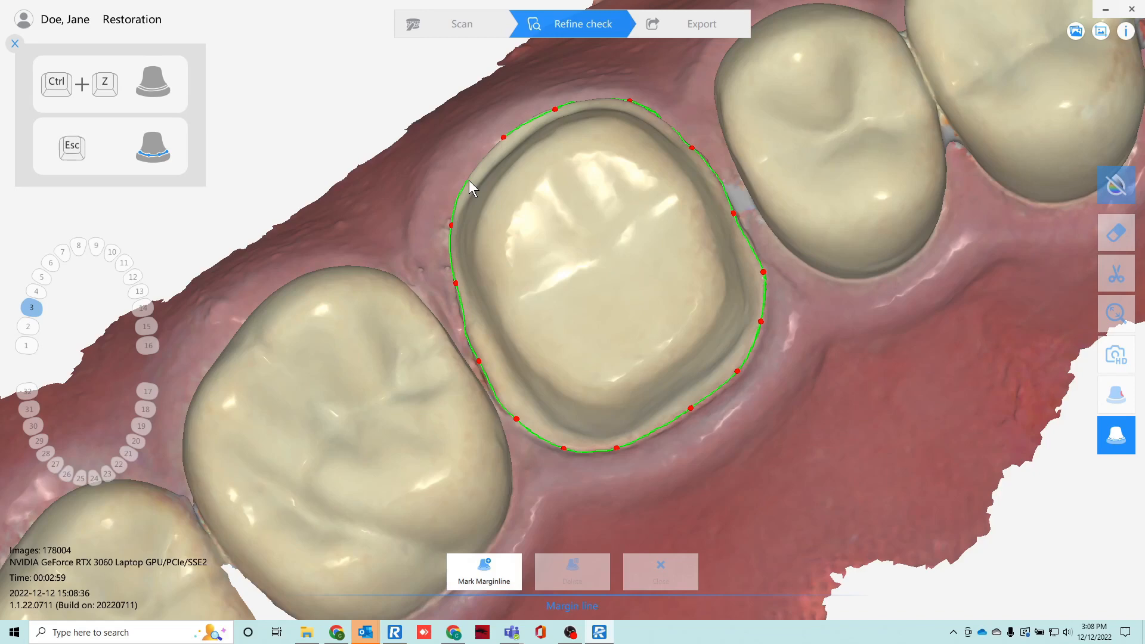
left_click(504, 138)
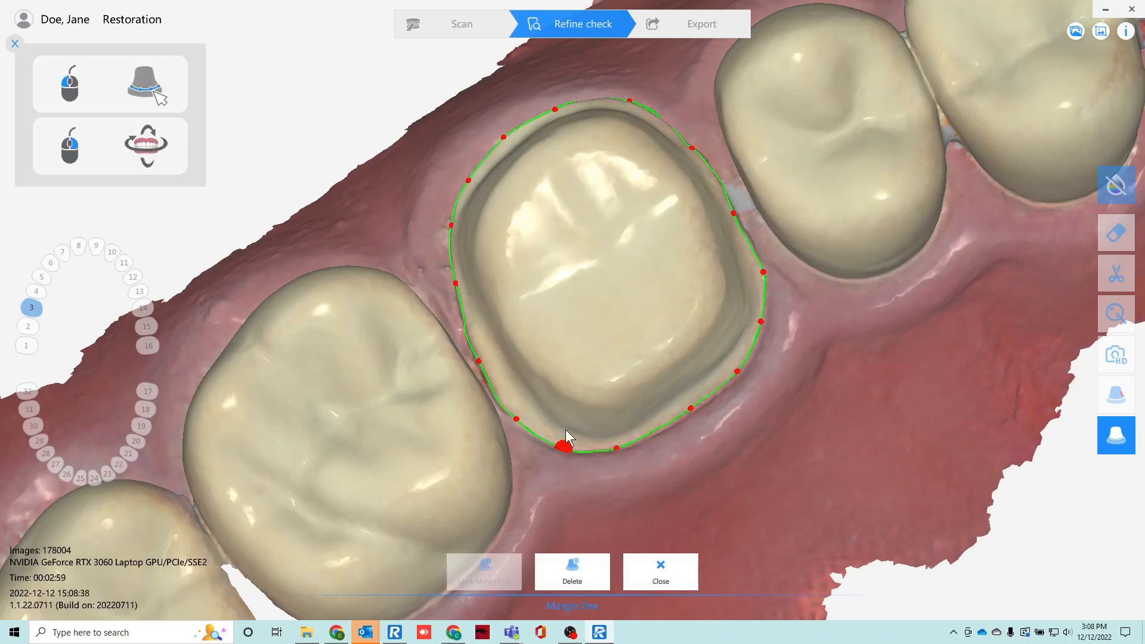
Inspect the margin line around the preparation, move stray control points back onto the preparation edge, and close the margin line tool.
right_click_drag(566, 438, 703, 268)
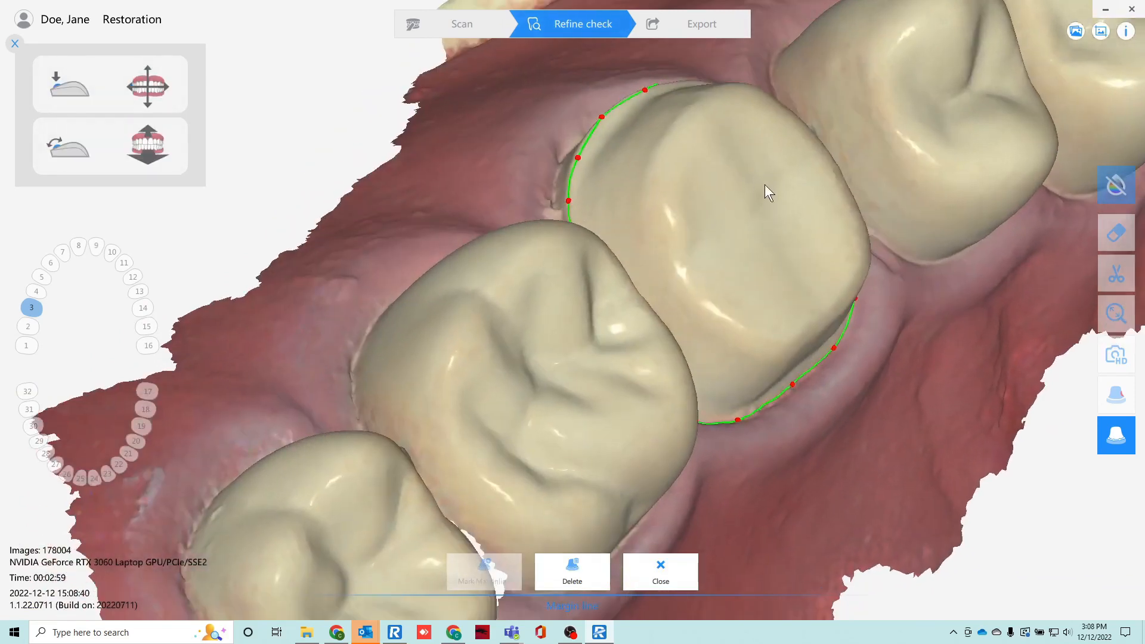
right_click_drag(765, 184, 598, 301)
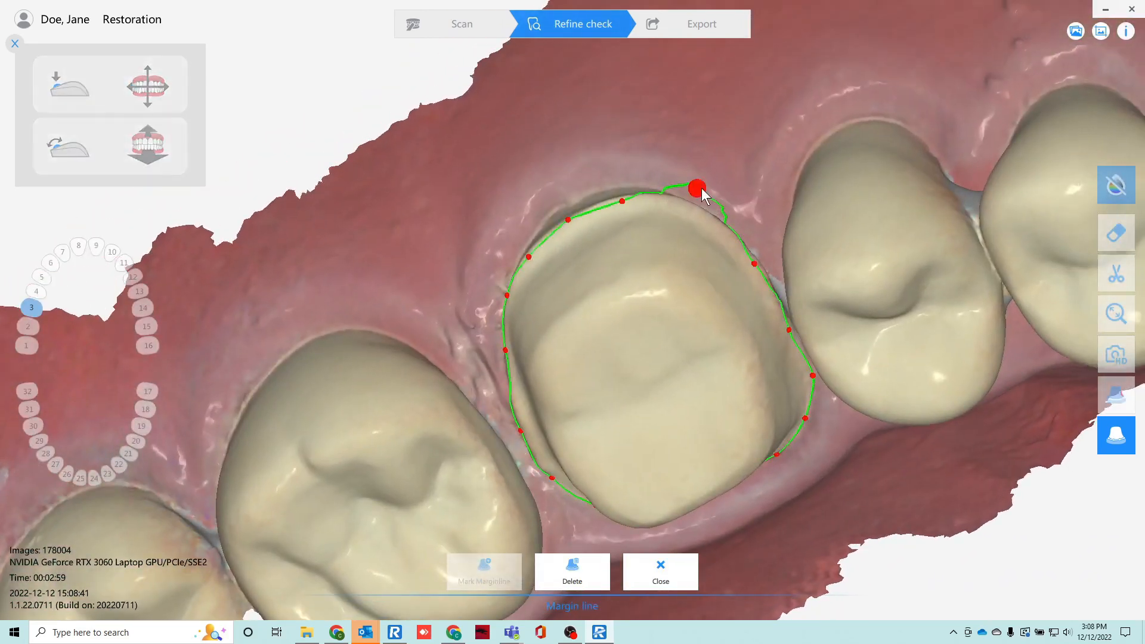
left_click_drag(697, 187, 694, 208)
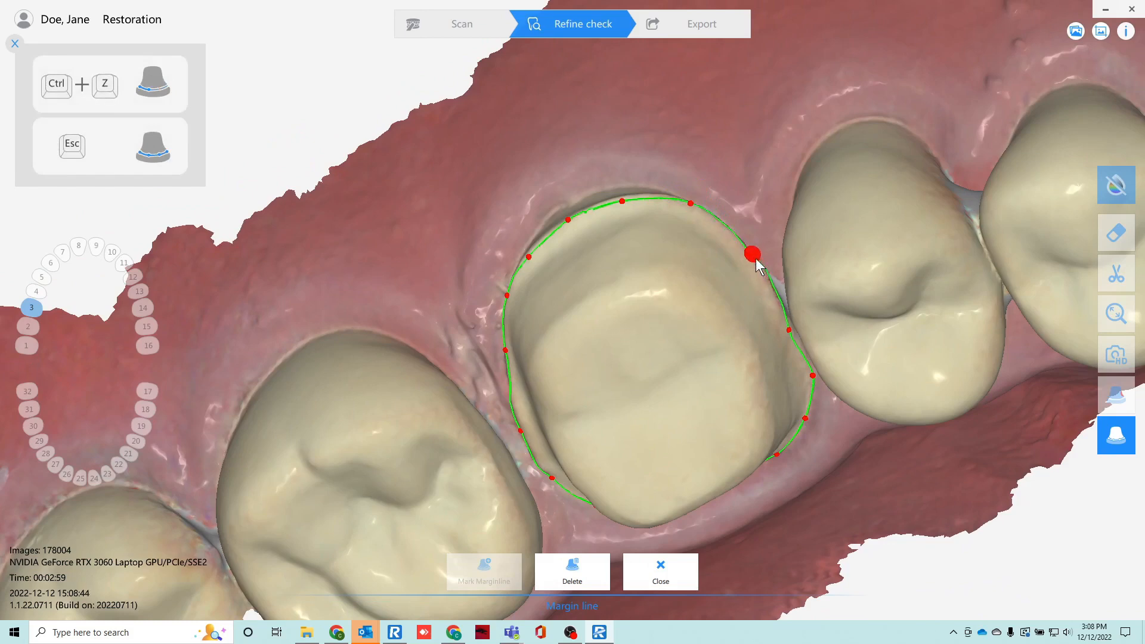
right_click_drag(792, 364, 732, 413)
scroll(732, 413, "down", 2)
middle_click_drag(609, 360, 621, 313)
right_click_drag(711, 362, 698, 333)
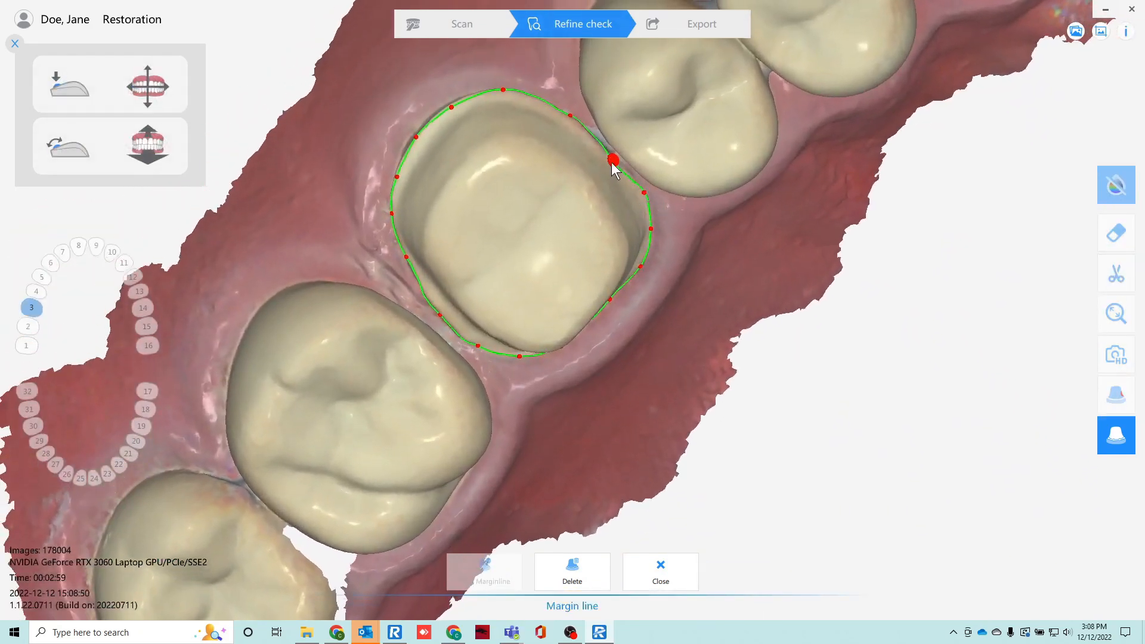
left_click_drag(612, 161, 604, 155)
right_click_drag(469, 350, 457, 242)
right_click_drag(626, 276, 608, 374)
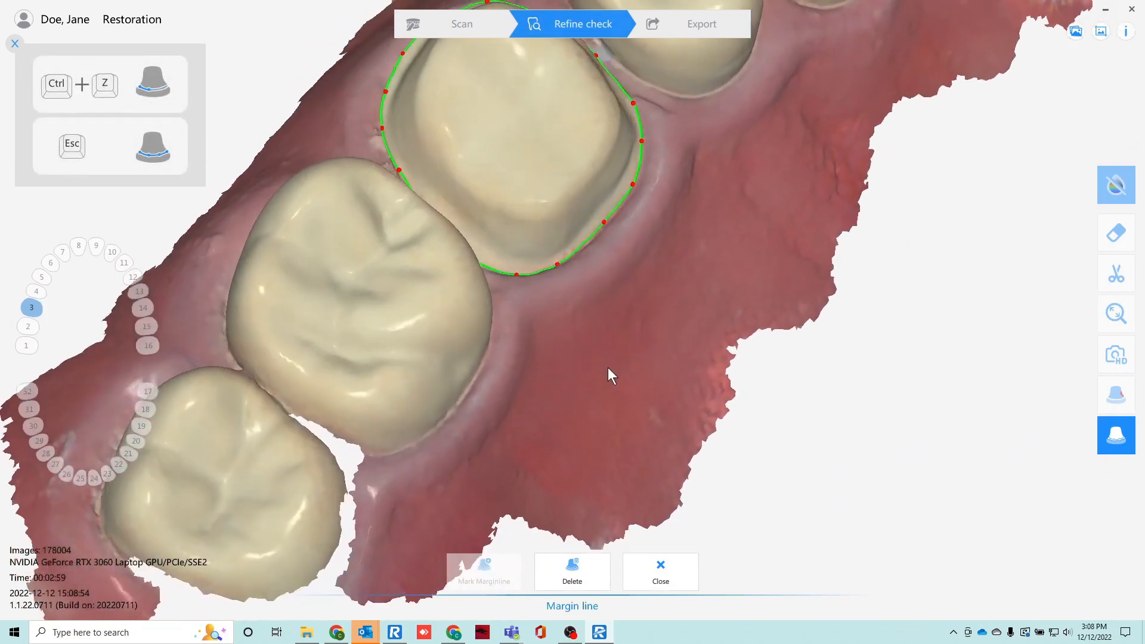
right_click_drag(534, 129, 529, 217)
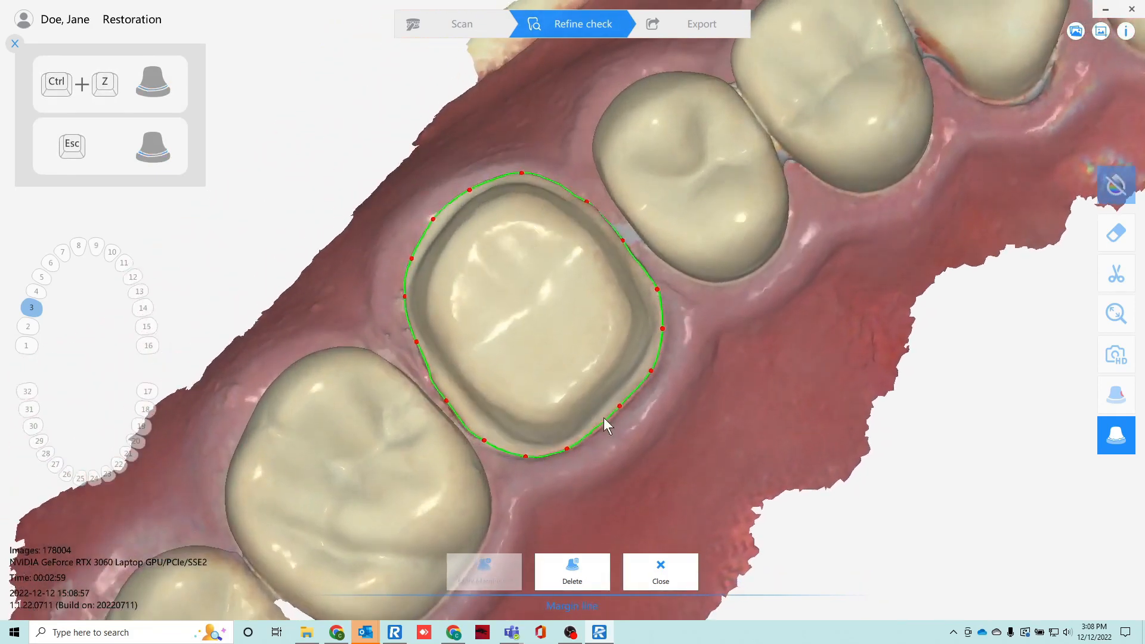
left_click(662, 579)
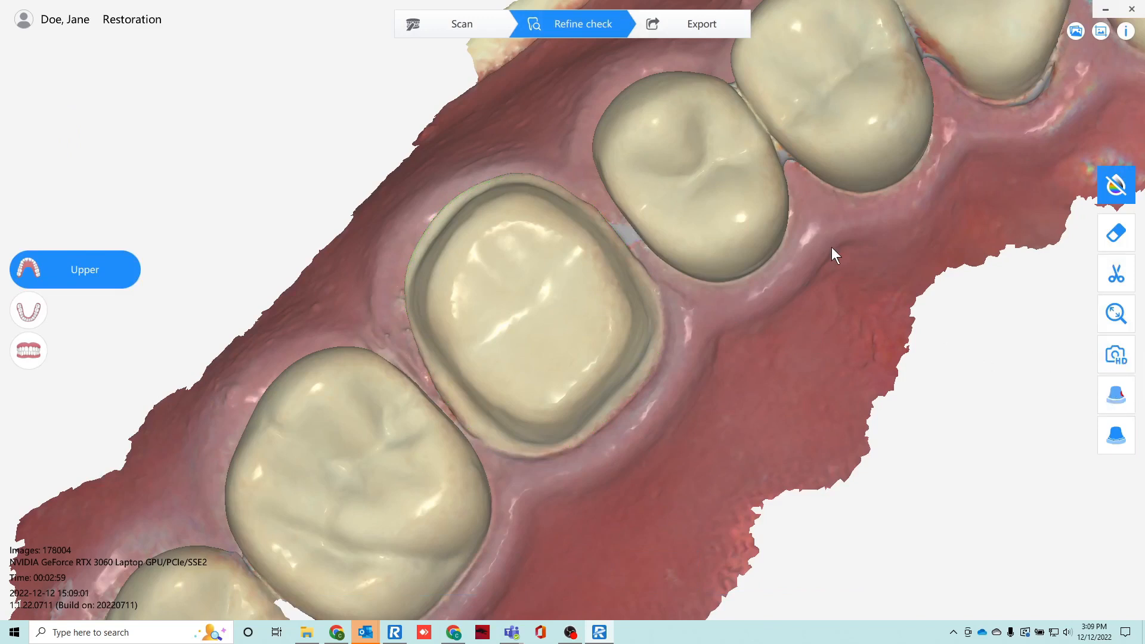
Calculate the undercuts on the upper arch from an occlusal view, examine the color map around the prepared tooth, and close the check.
left_click_drag(825, 236, 810, 253)
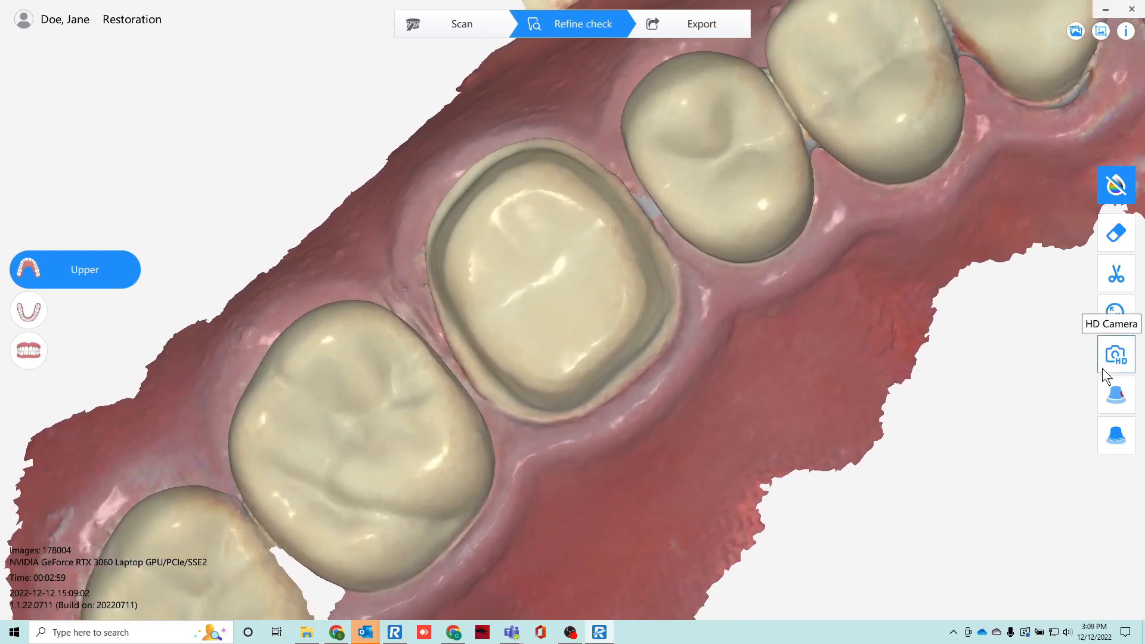
left_click(1123, 401)
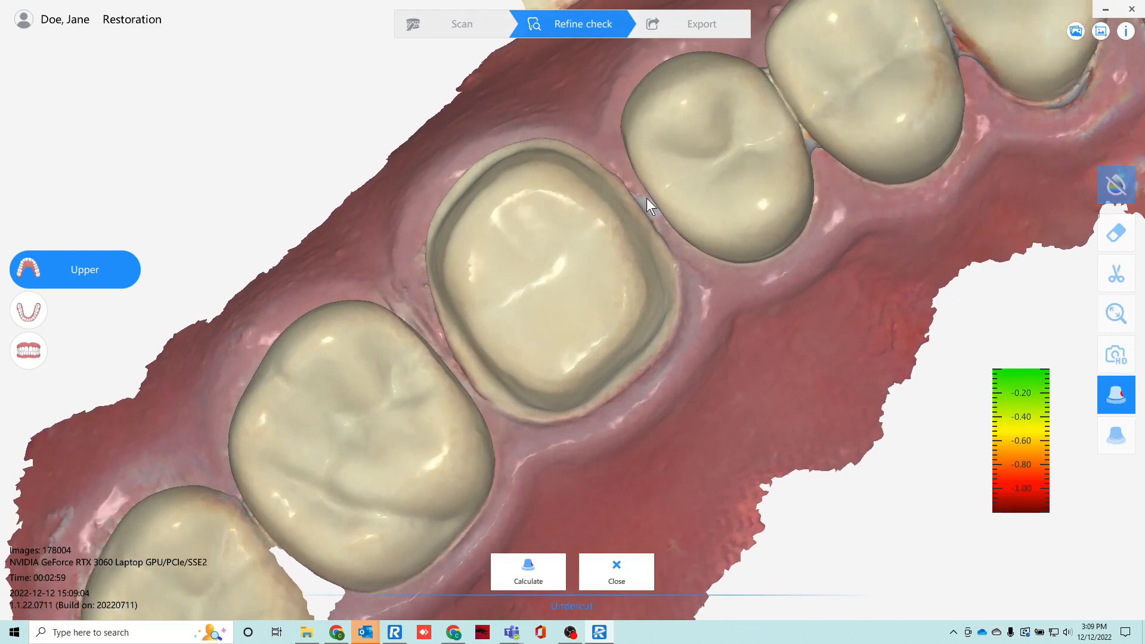
mouse_move(637, 184)
left_mouse_down()
mouse_move(624, 195)
mouse_move(644, 180)
mouse_move(655, 195)
left_mouse_up()
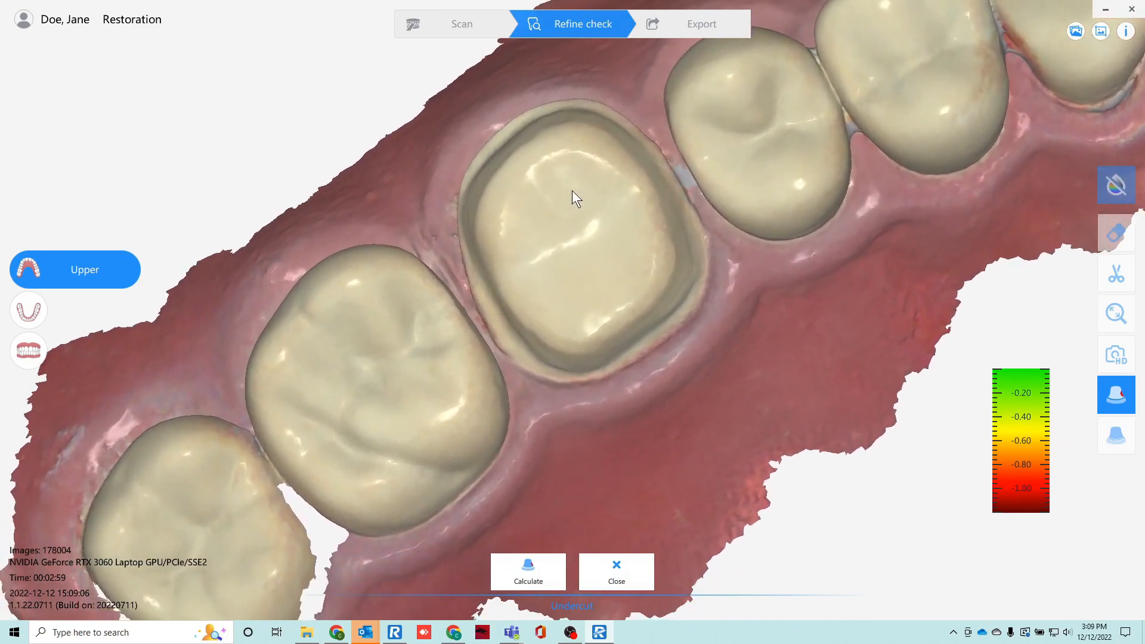
left_click_drag(572, 190, 520, 213)
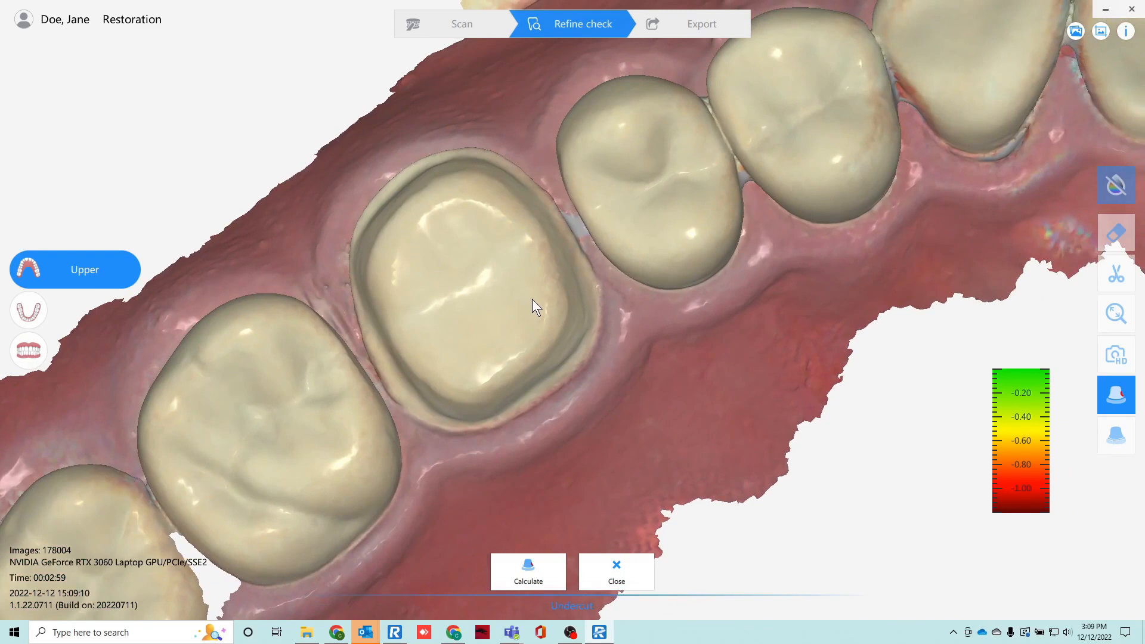
left_click_drag(532, 299, 554, 297)
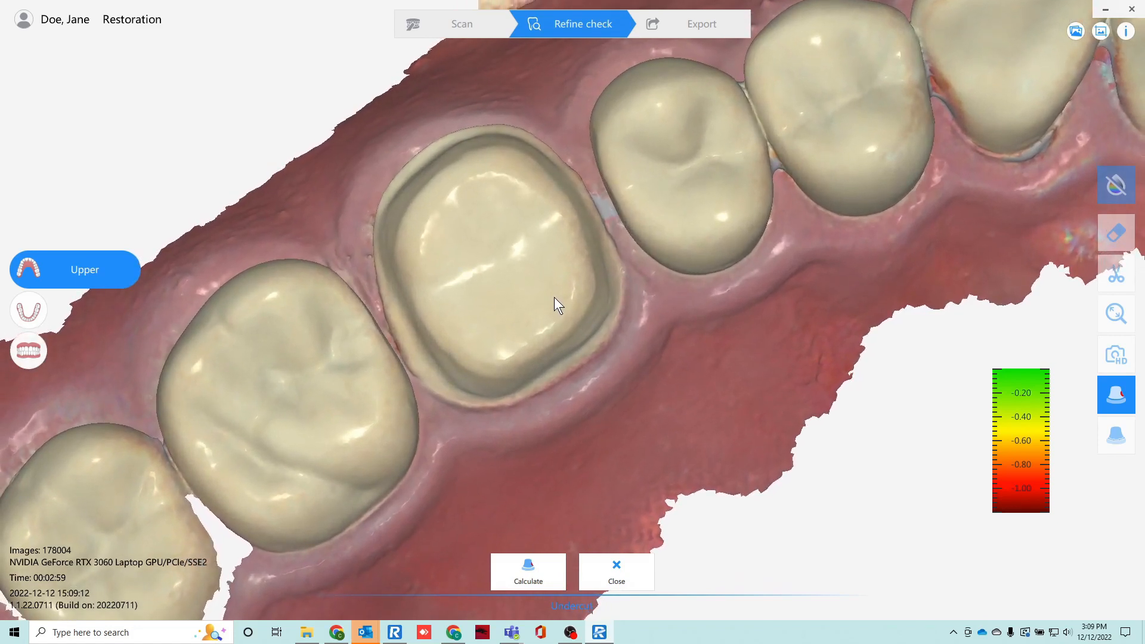
left_click(535, 556)
left_click(528, 563)
left_click_drag(486, 313, 540, 303)
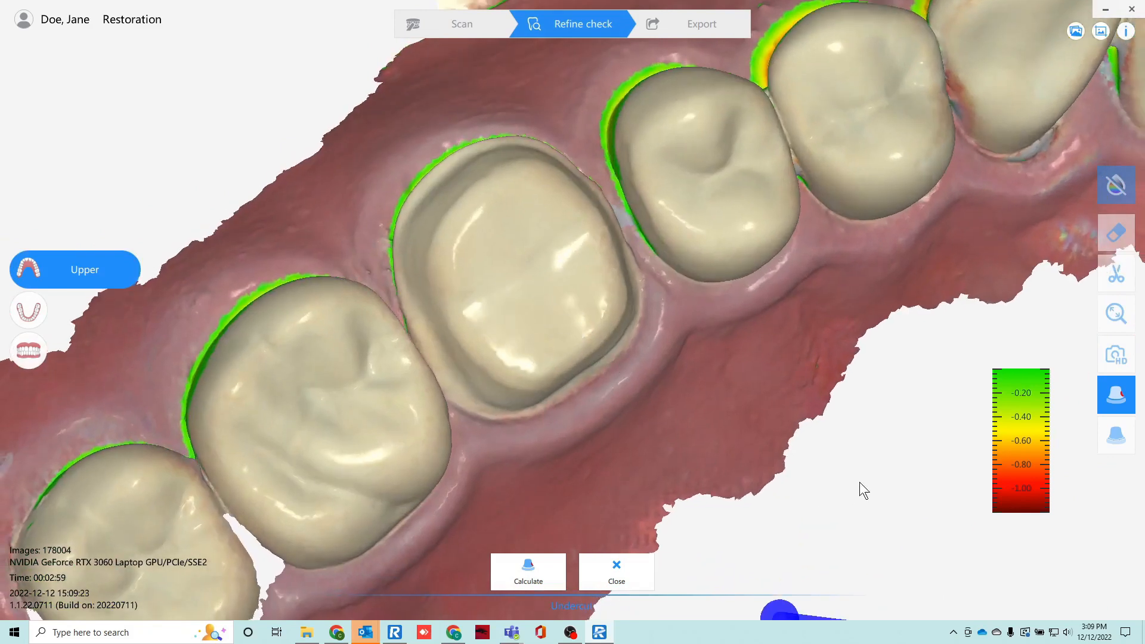
left_click_drag(403, 355, 359, 334)
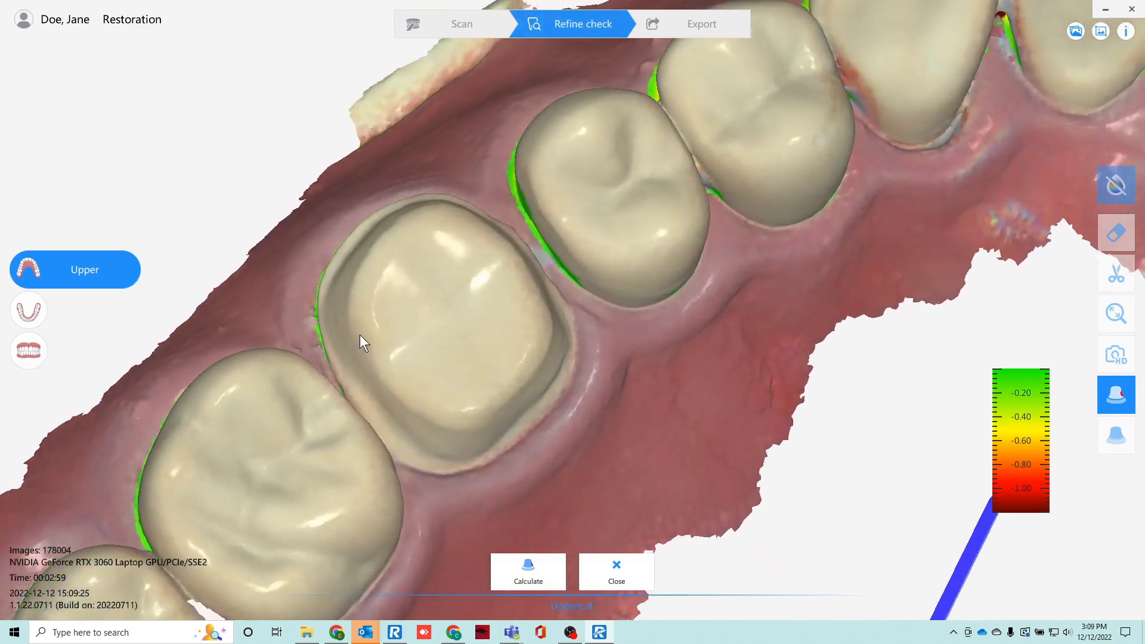
left_click(622, 577)
Review the upper arch as a whole and export the scan data directly, without axis adjustment or base.
scroll(584, 266, "down", 5)
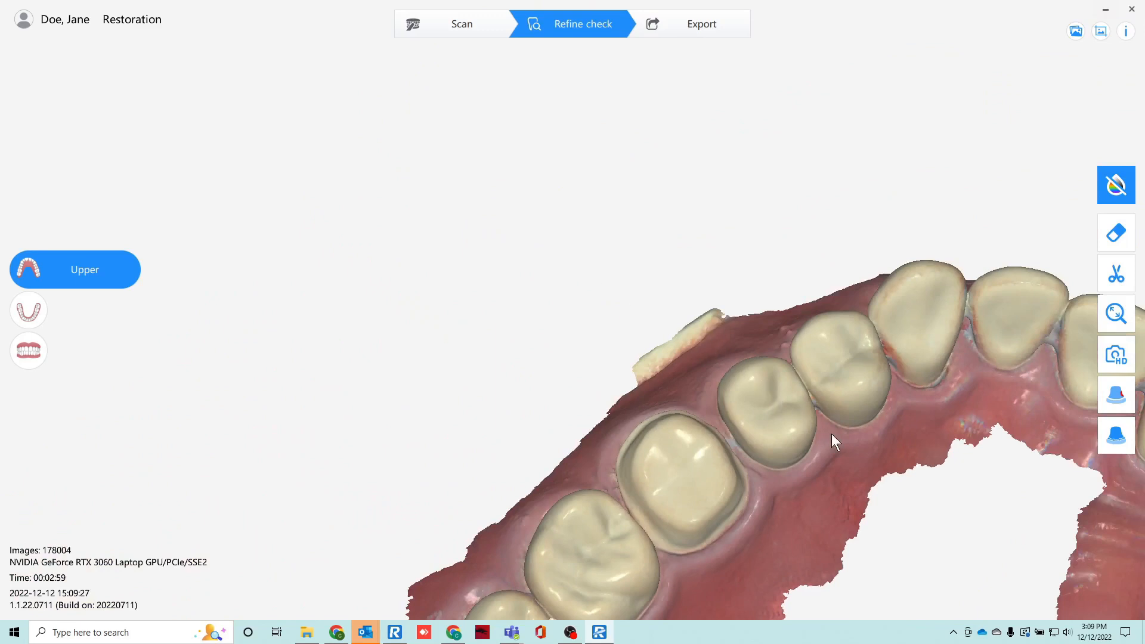
middle_click_drag(831, 434, 587, 243)
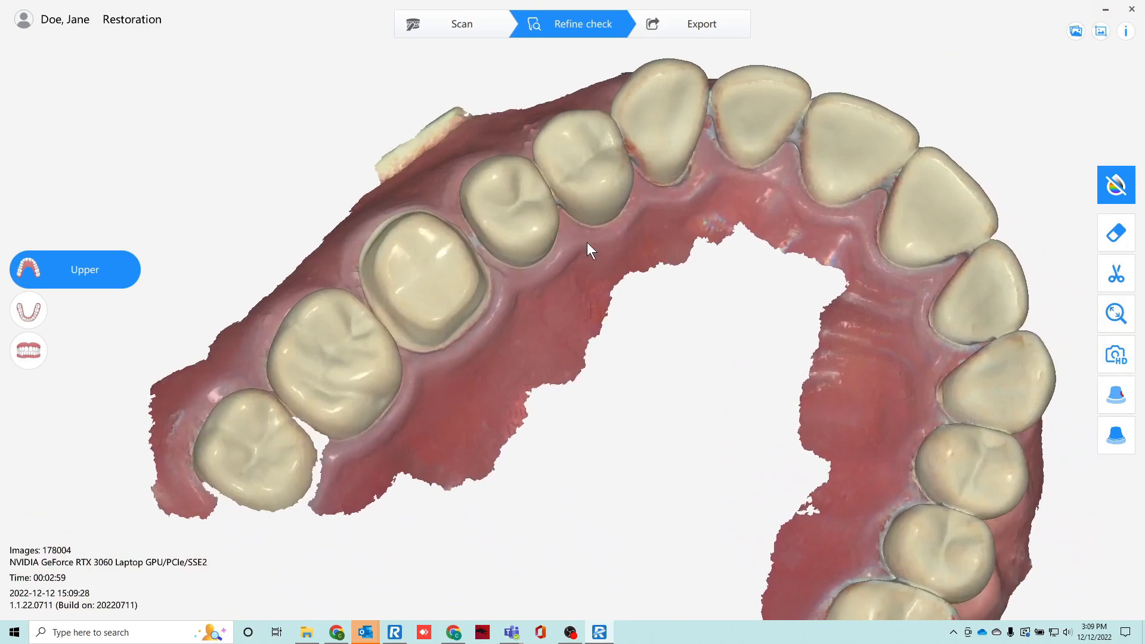
left_click_drag(528, 224, 510, 266)
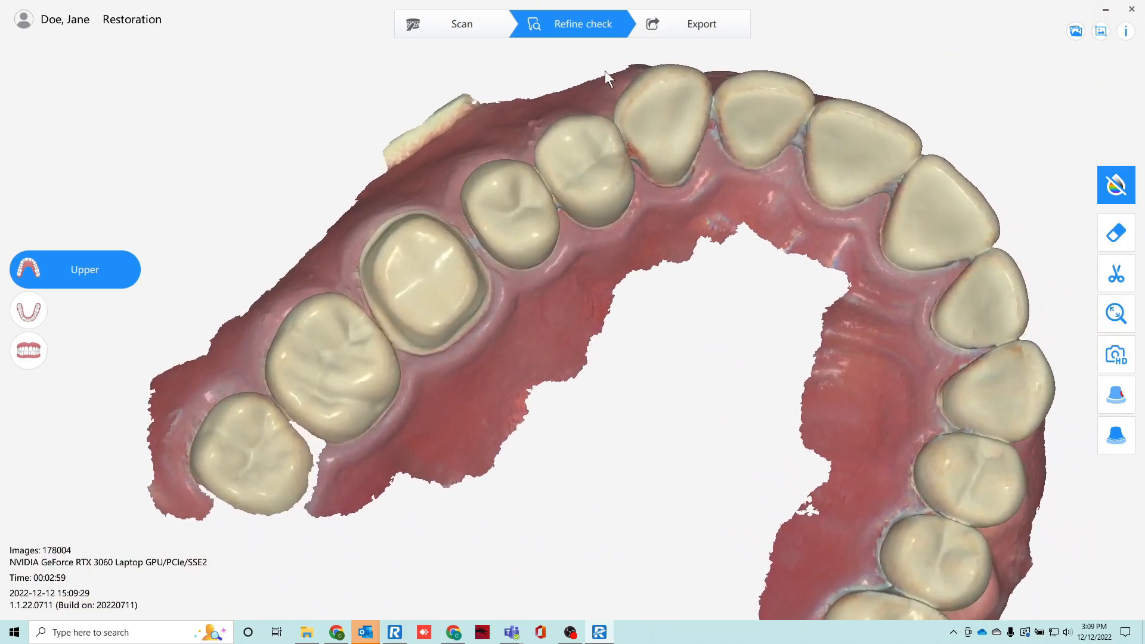
left_click(688, 25)
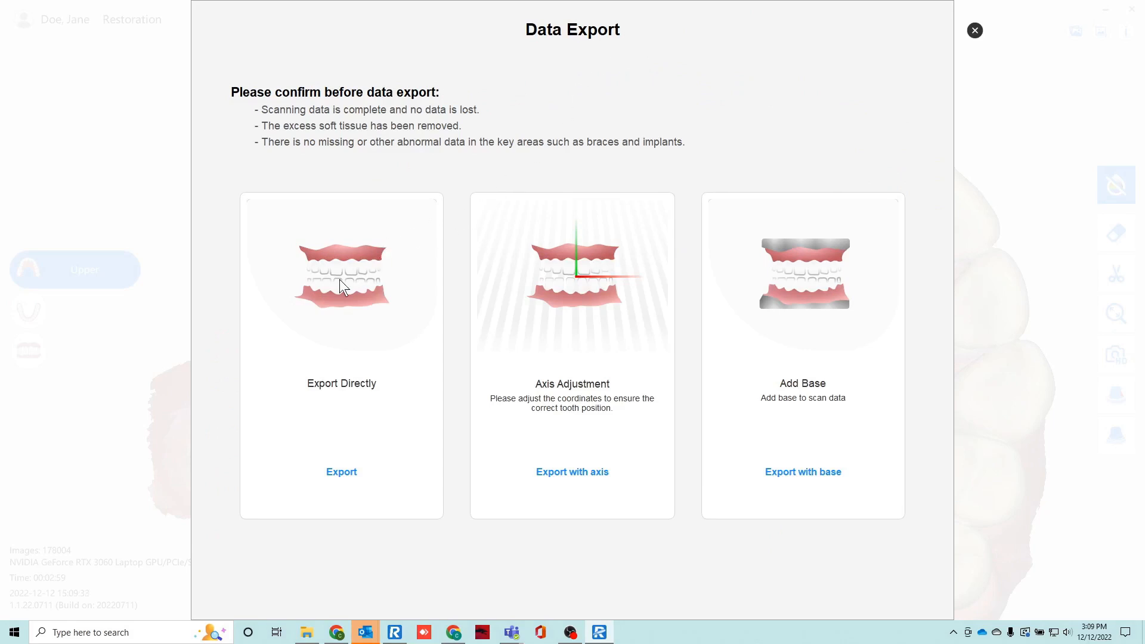
left_click(350, 471)
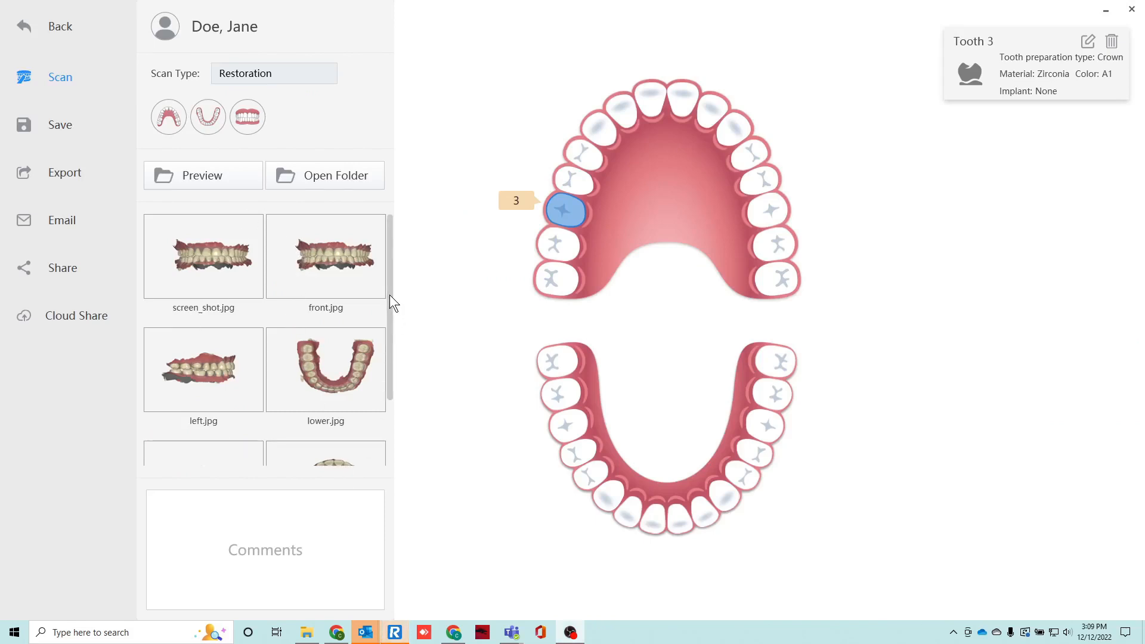
Review the case's Open Source Export settings, including the export folder and lab choices, and cancel the export.
left_click_drag(389, 295, 403, 232)
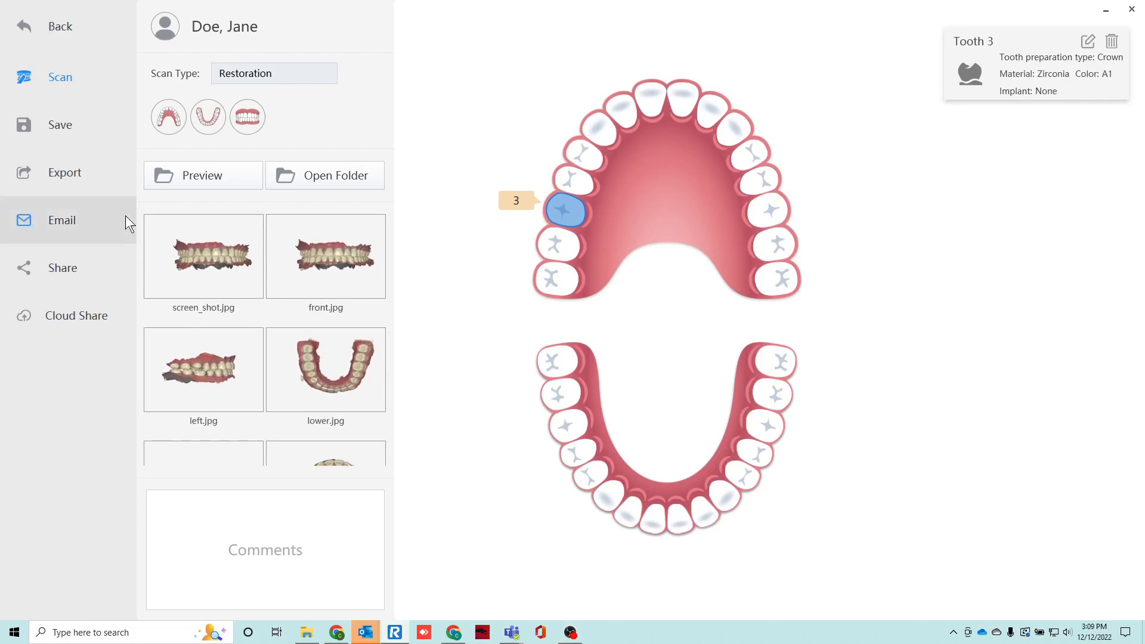
left_click(90, 181)
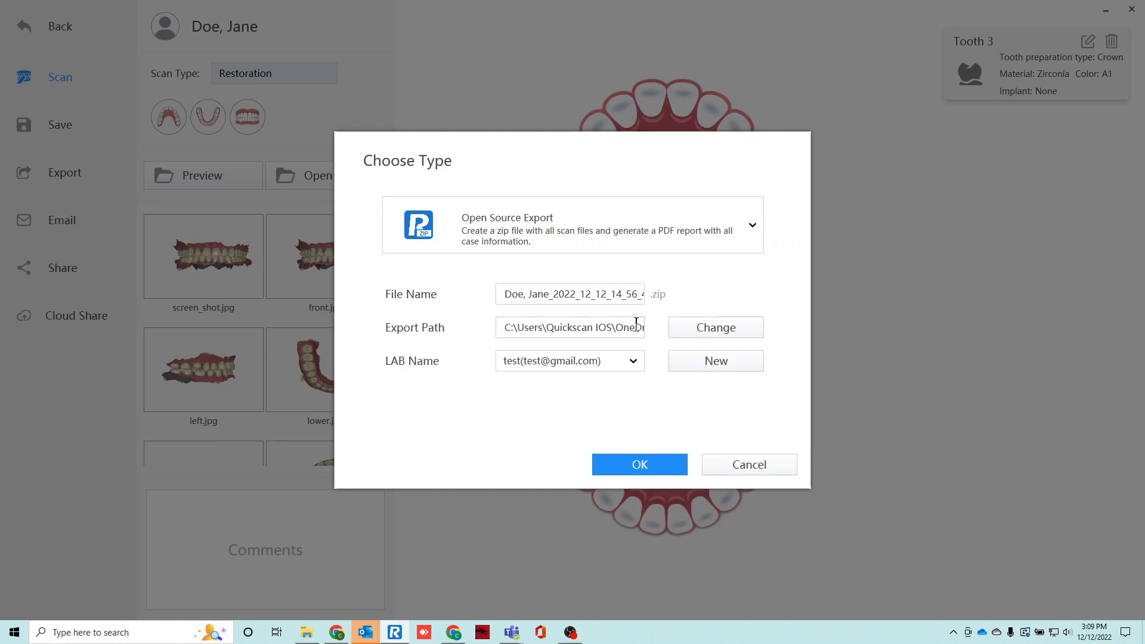
left_click(726, 330)
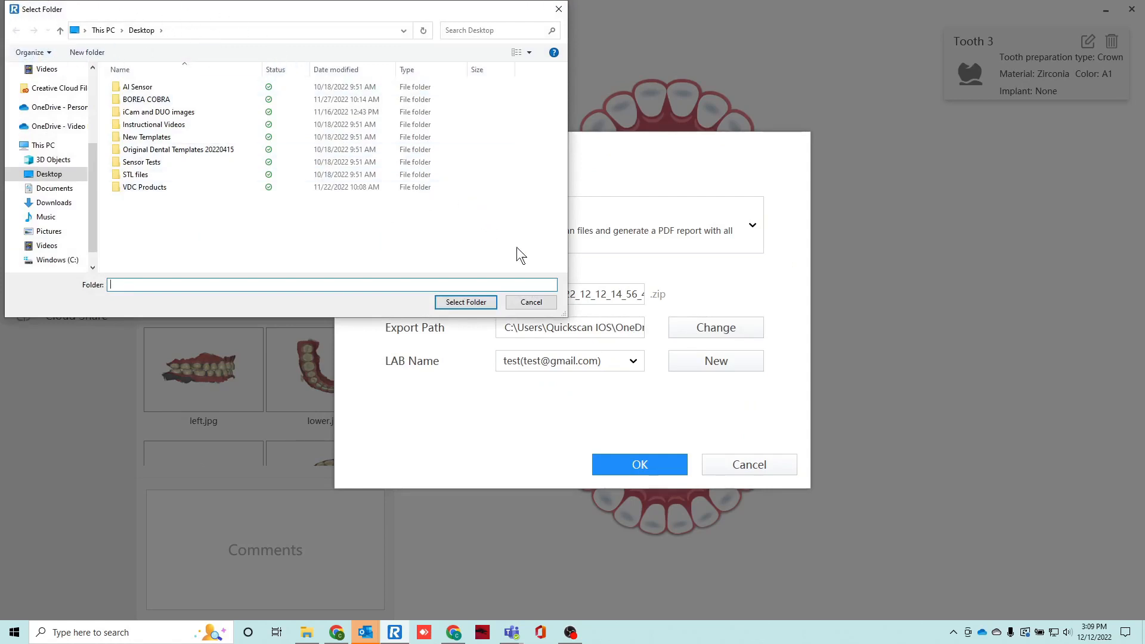
left_click(540, 302)
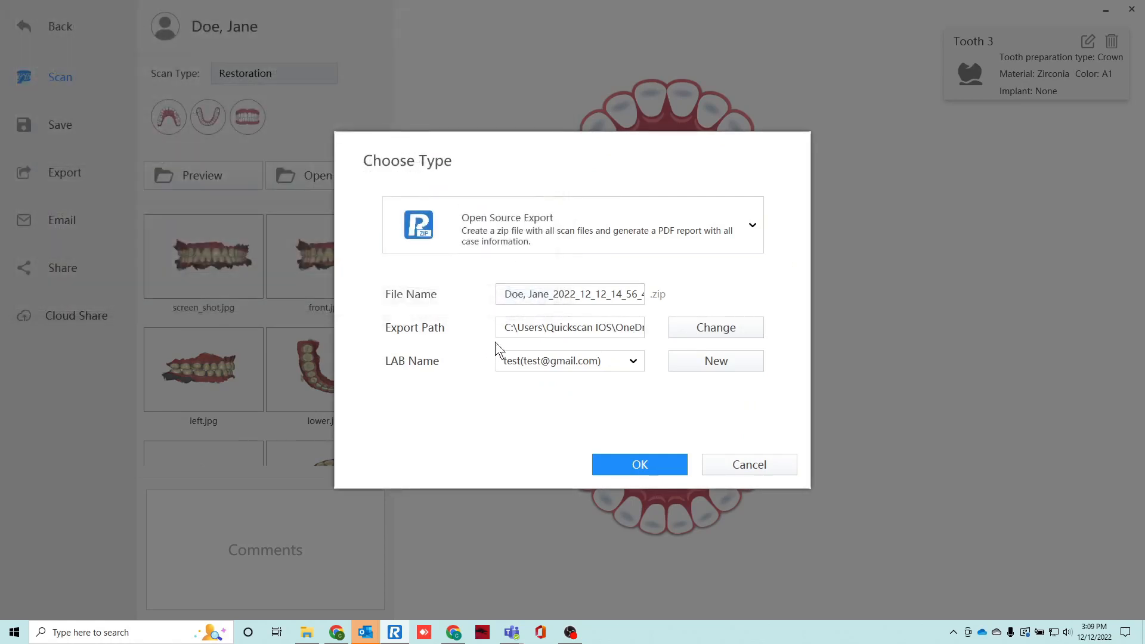
left_click(633, 361)
left_click(633, 360)
left_click(750, 466)
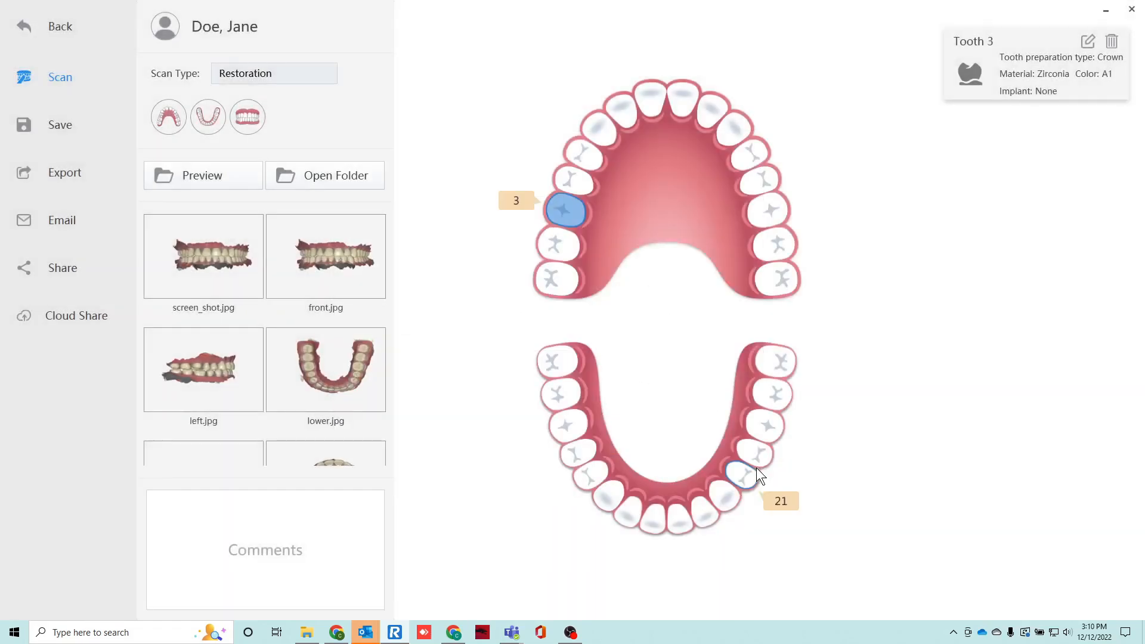
Generate the quick-sharing QR code and link for the case files and close the sharing dialog.
left_click(83, 266)
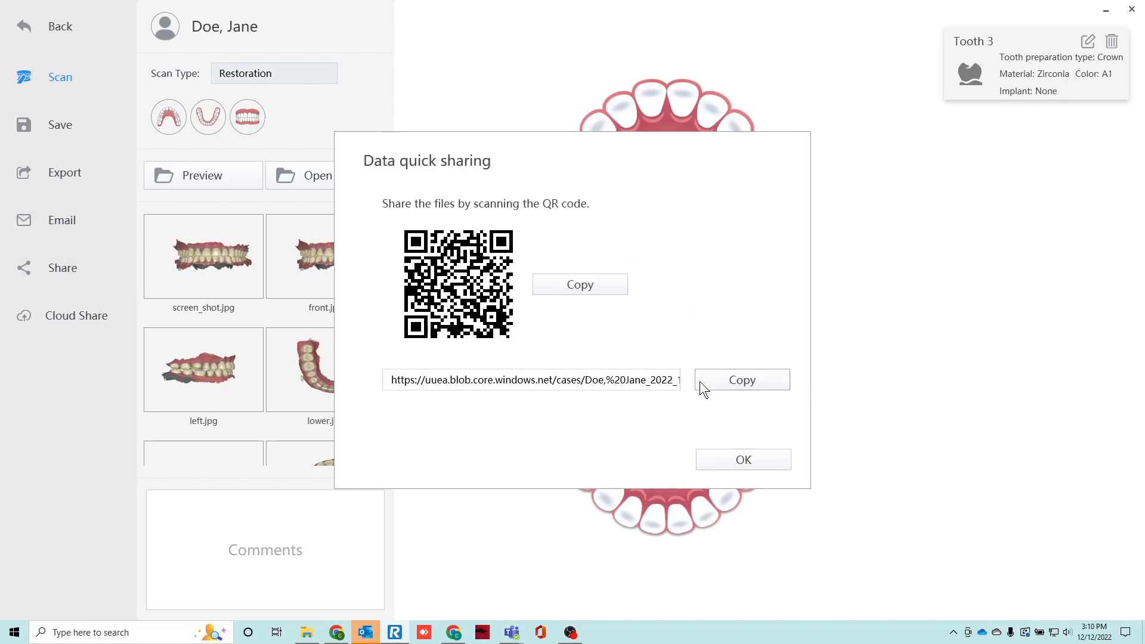
left_click(761, 464)
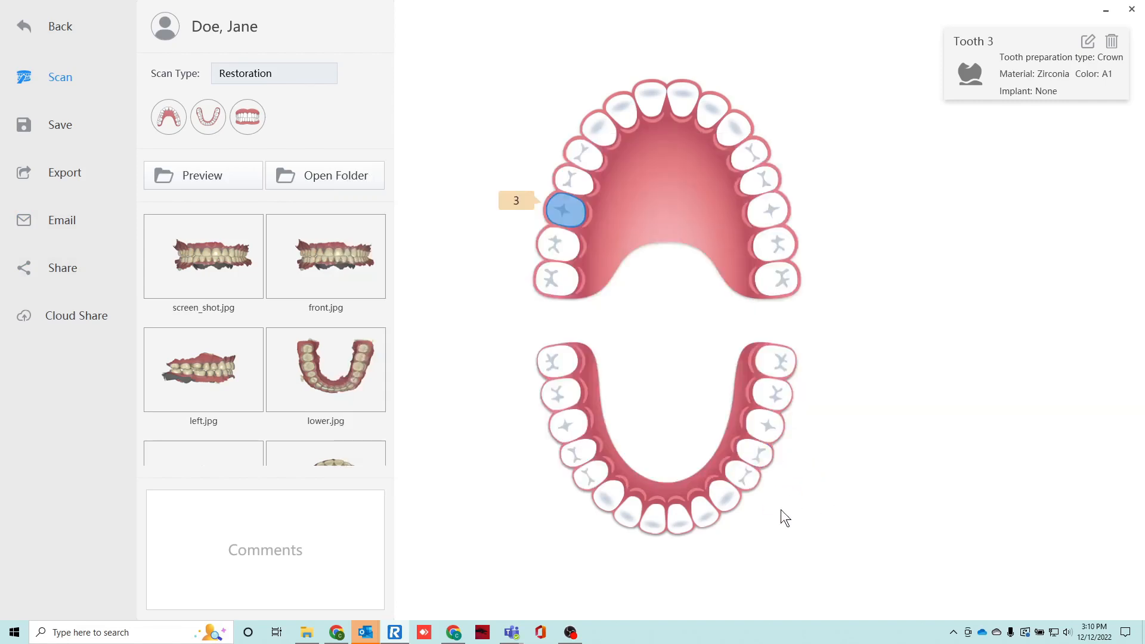
Open the case's data folder in a maximized File Explorer window and open its PDF order report maximized in Acrobat.
mouse_move(371, 636)
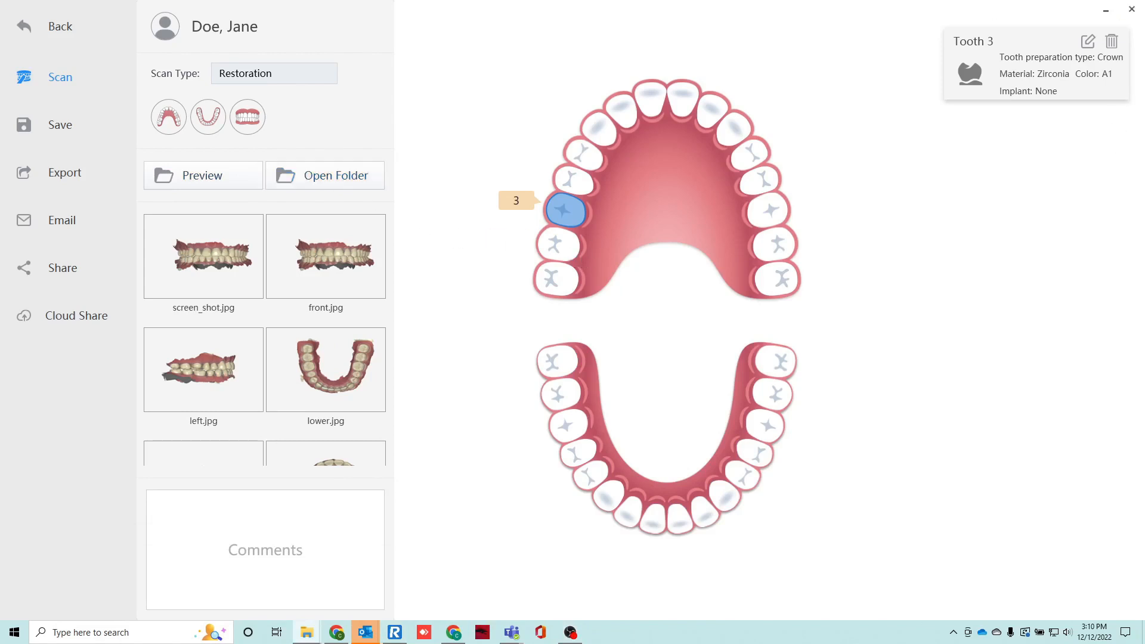
left_click_drag(759, 339, 499, 69)
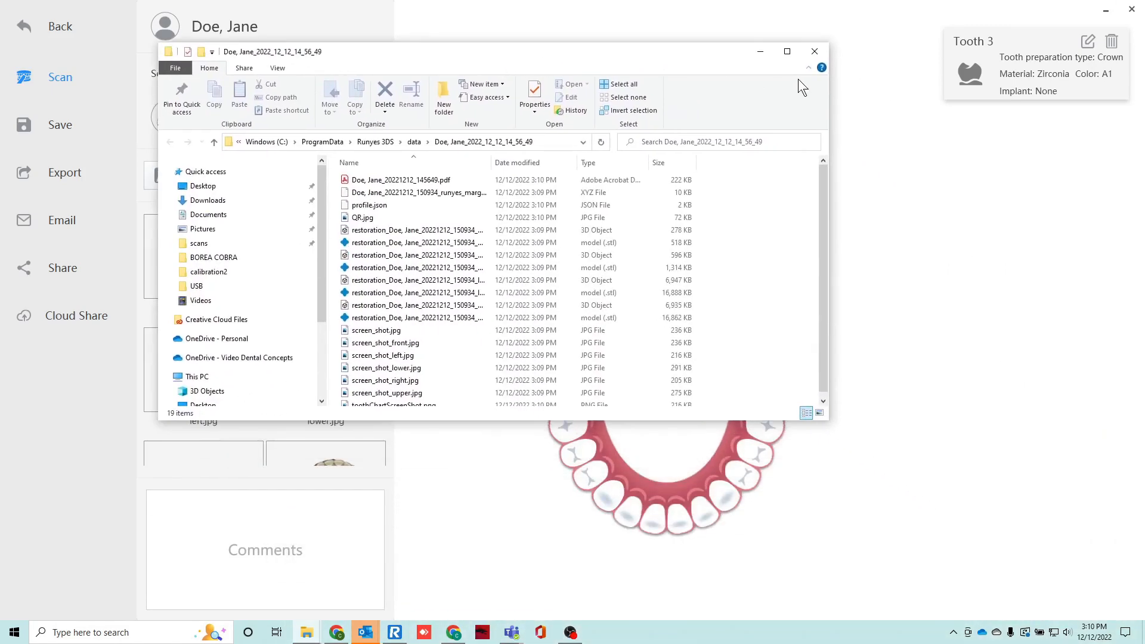
left_click(787, 58)
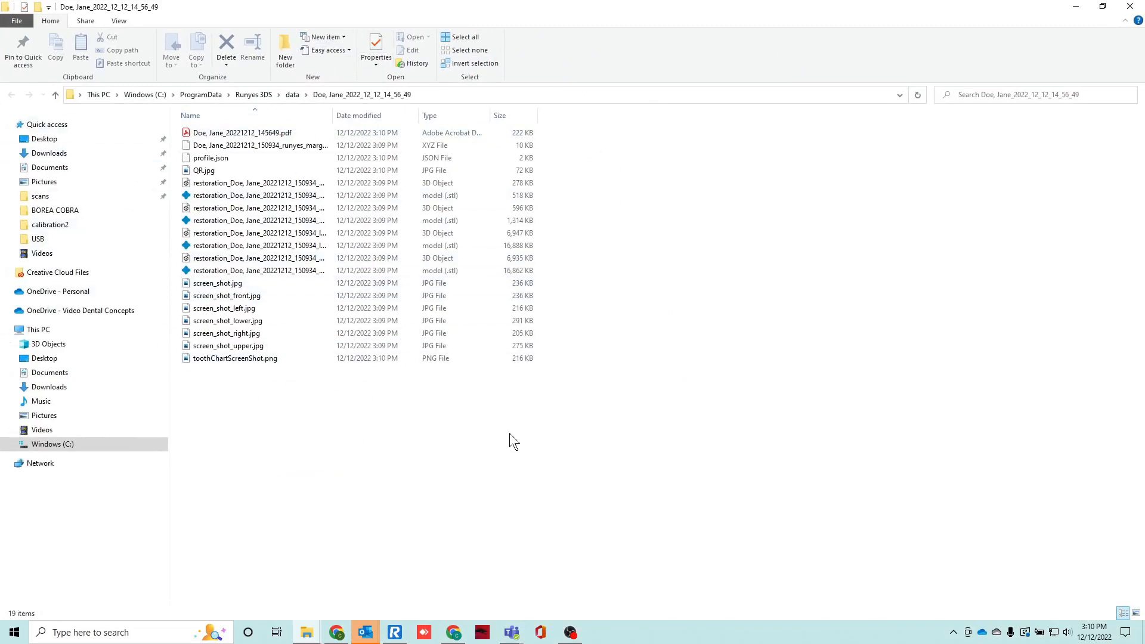
double_click(247, 134)
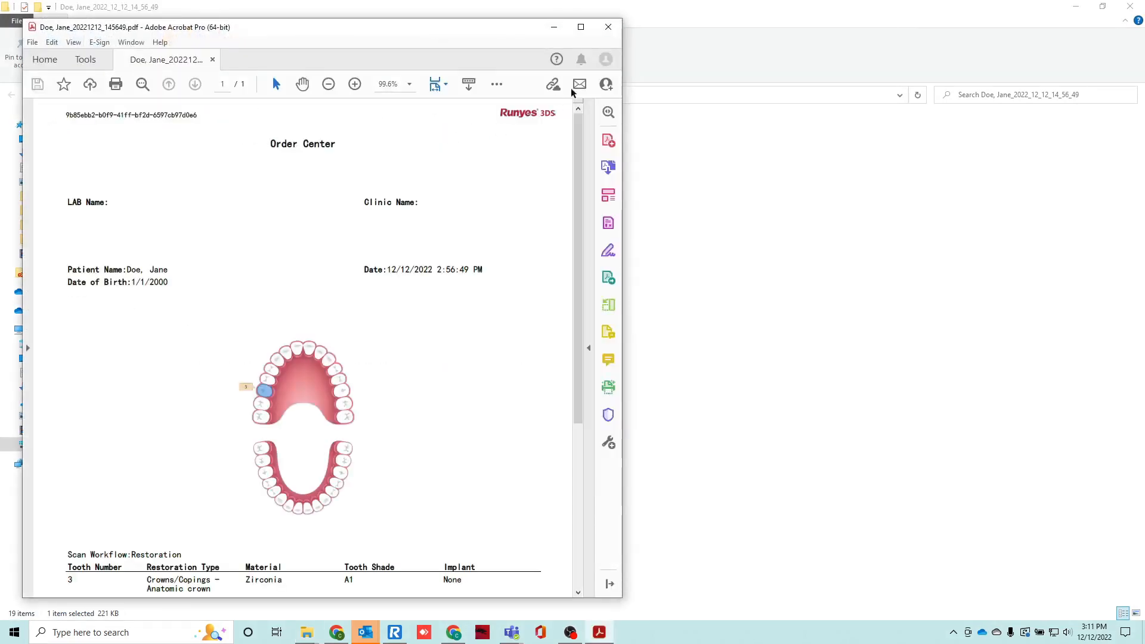
left_click(581, 27)
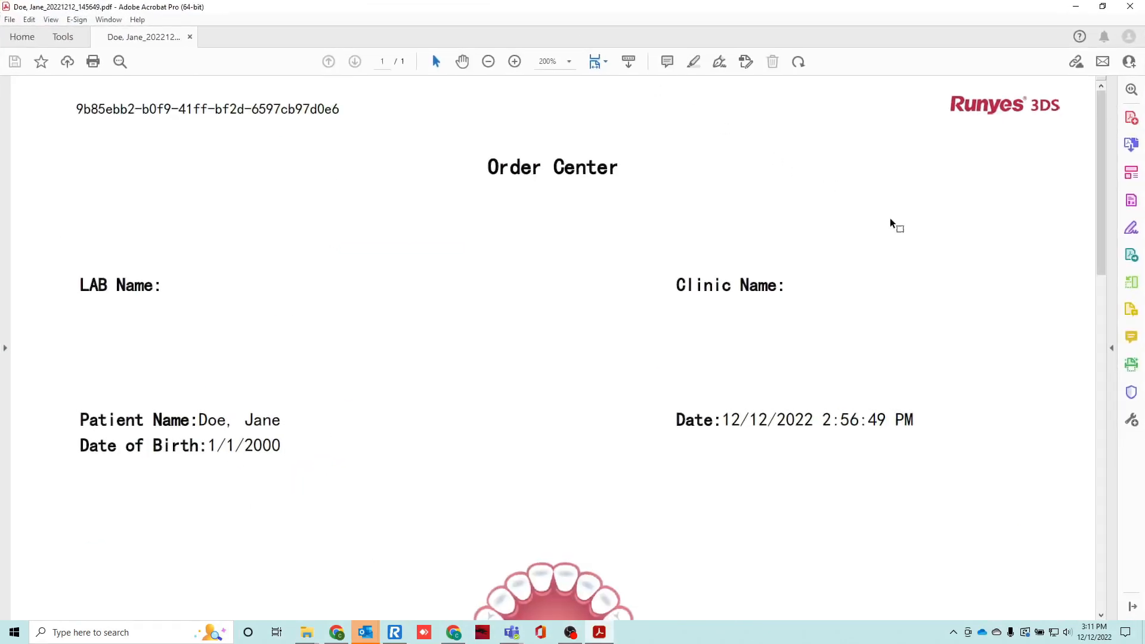
Examine the whole order report, including the lab and patient details, tooth chart, restoration table and comments box.
scroll(926, 290, "down", 3)
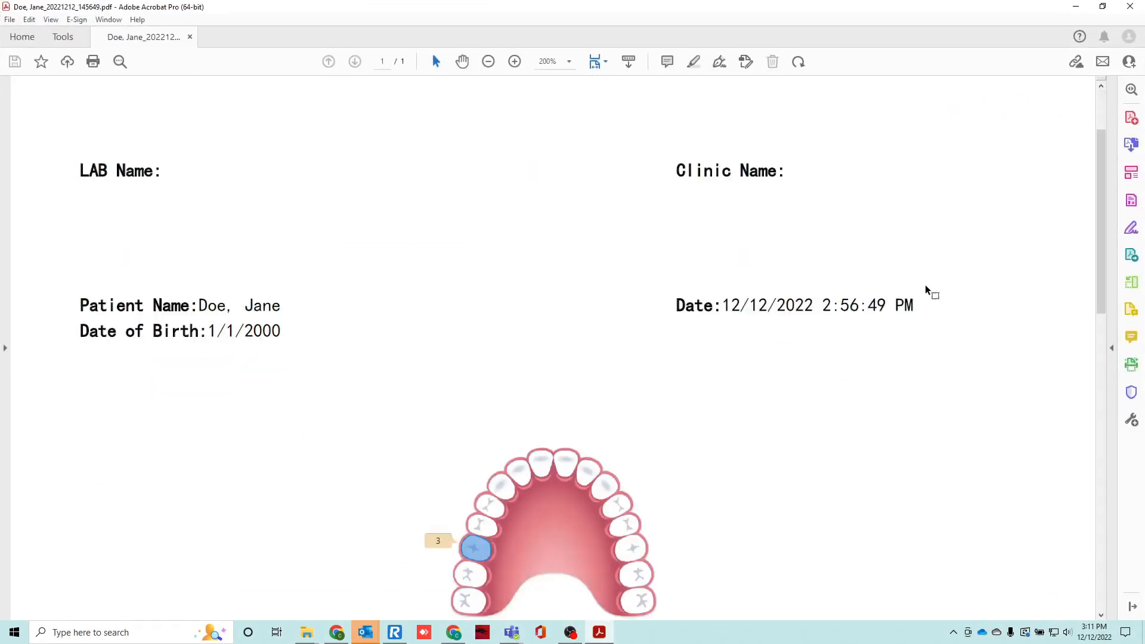
scroll(929, 289, "down", 1)
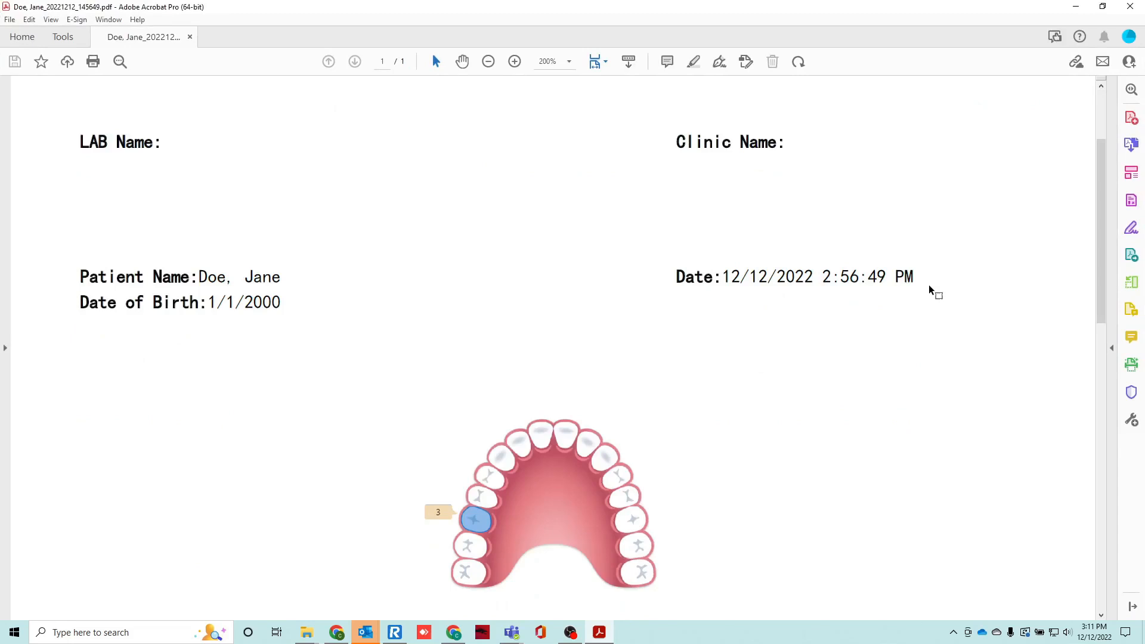
scroll(929, 290, "down", 3)
scroll(930, 288, "down", 7)
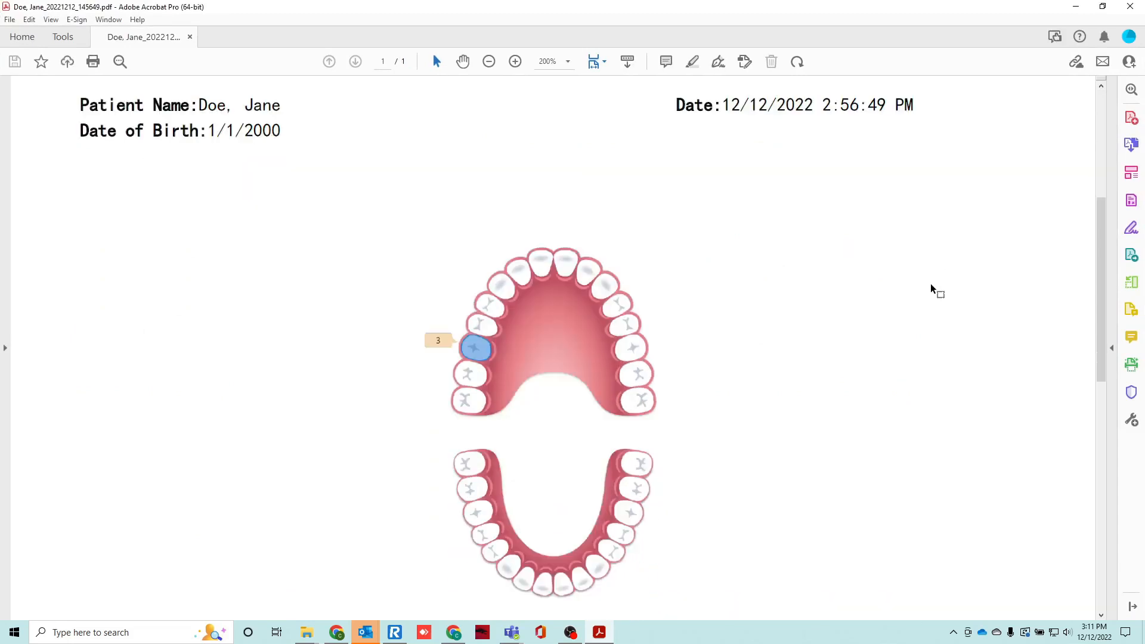
scroll(931, 285, "down", 10)
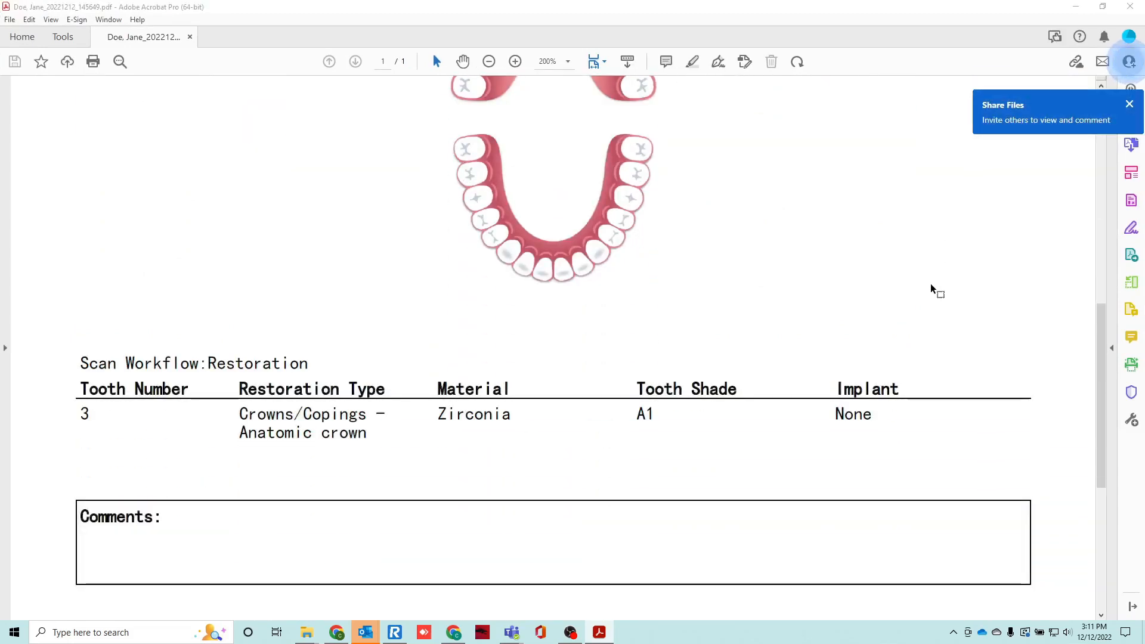
scroll(930, 288, "down", 8)
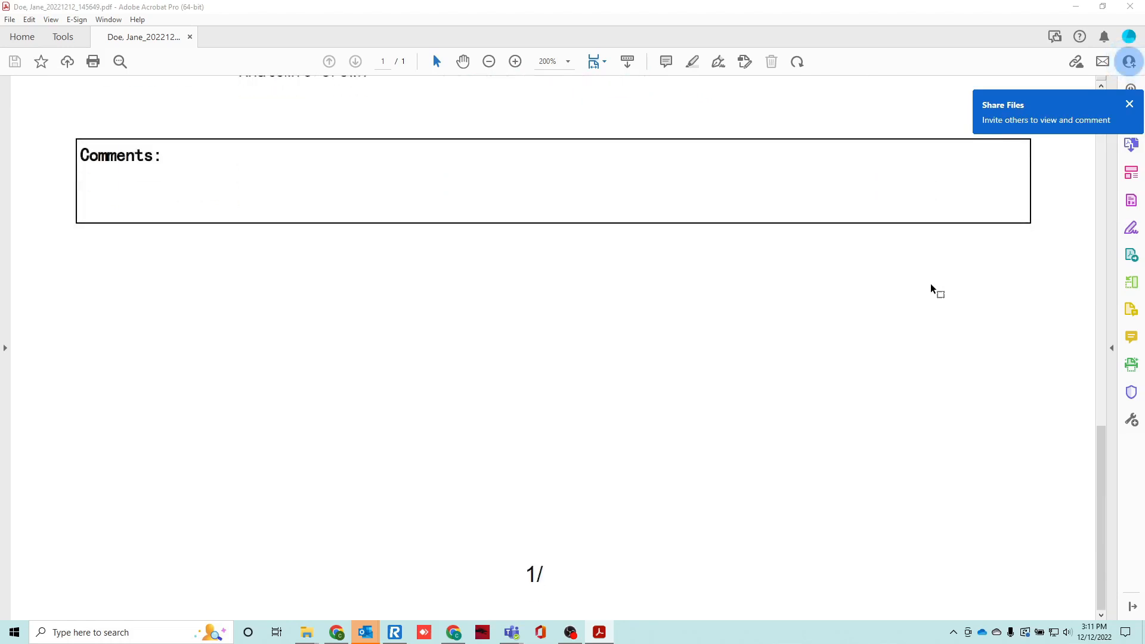
scroll(930, 288, "up", 6)
scroll(932, 288, "up", 20)
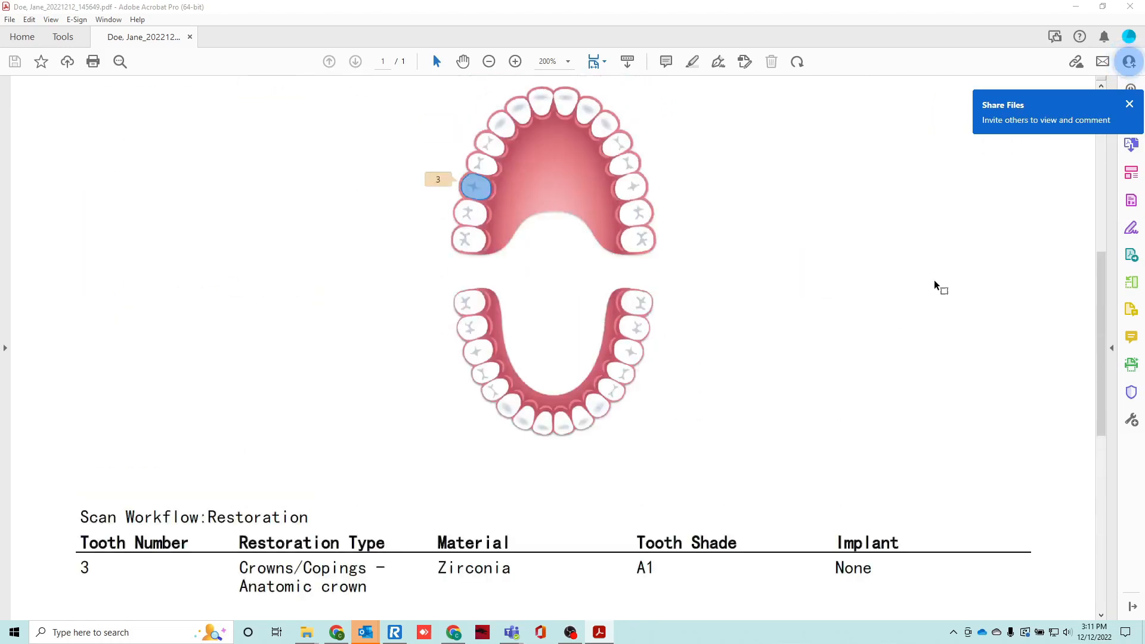
scroll(930, 289, "up", 4)
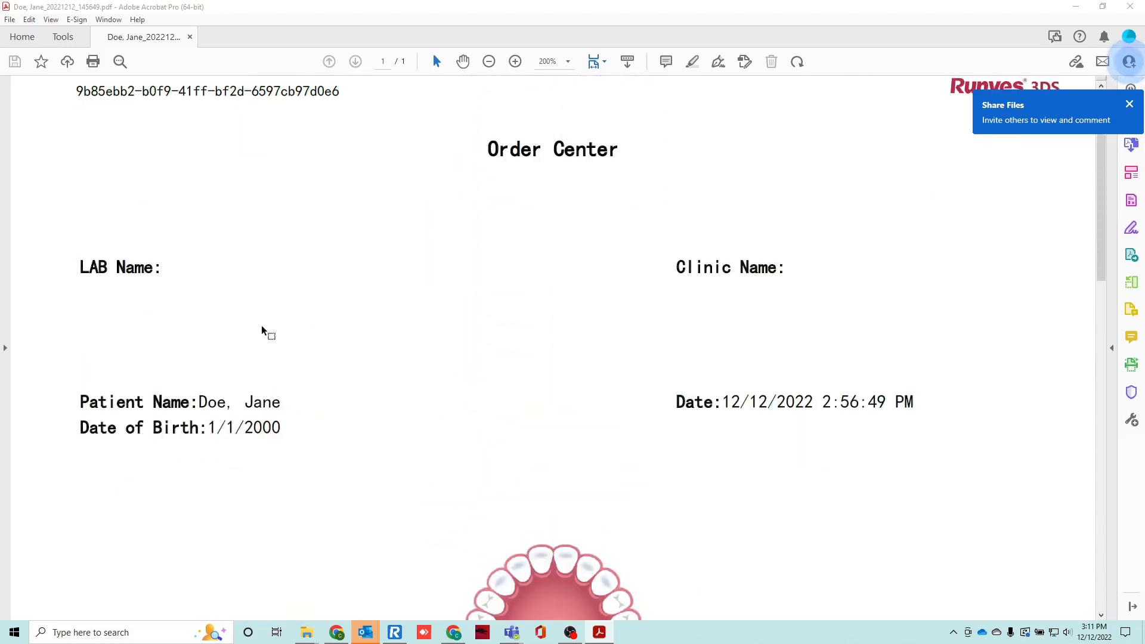